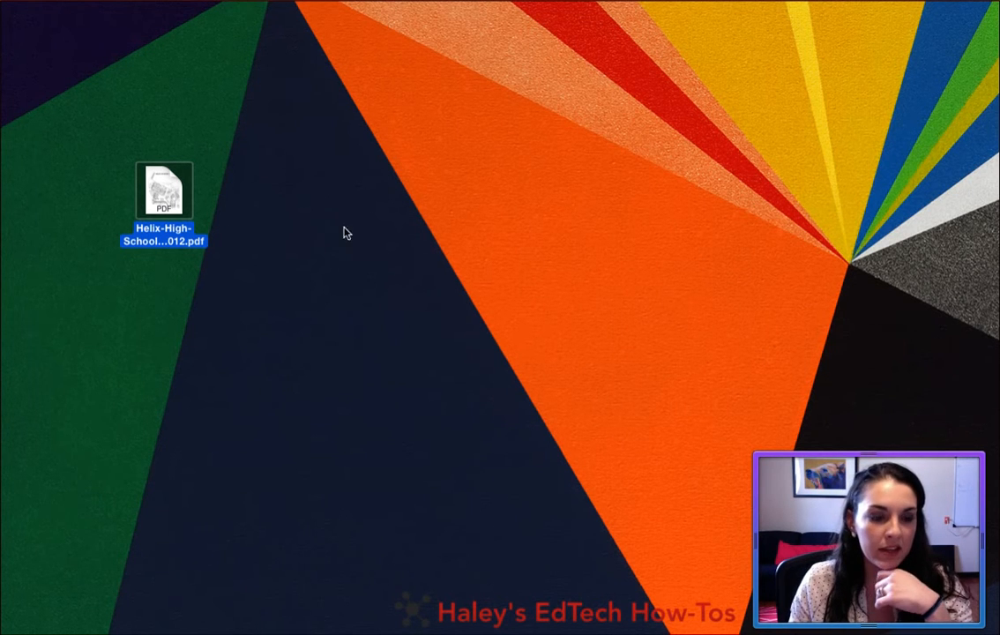
Open Helix-High-School-campus-map-2011-2012.pdf from the desktop in Preview and shift its window slightly
left_click_drag(163, 189, 149, 156)
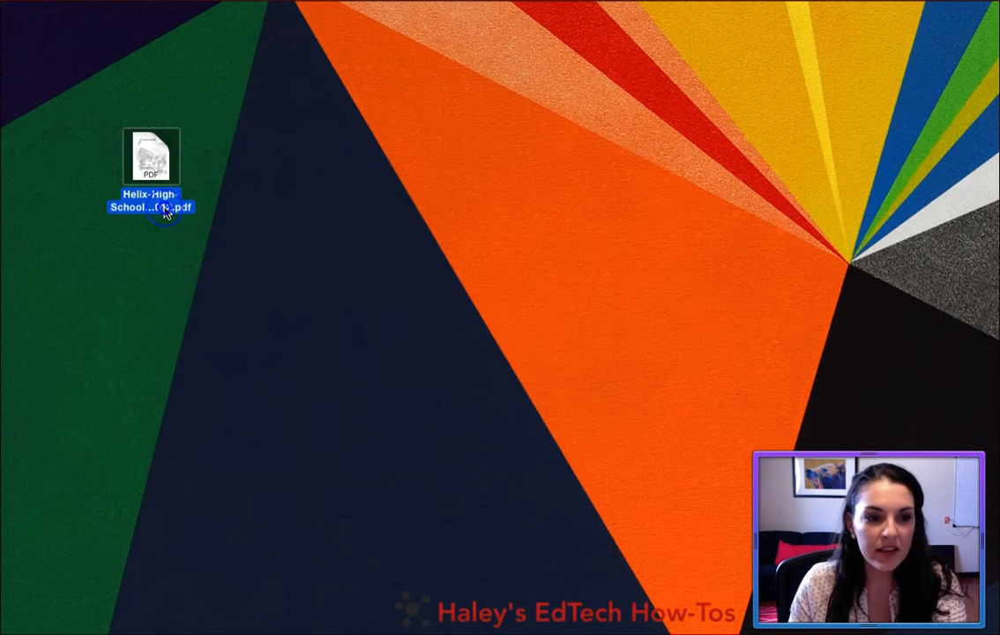
right_click(146, 156)
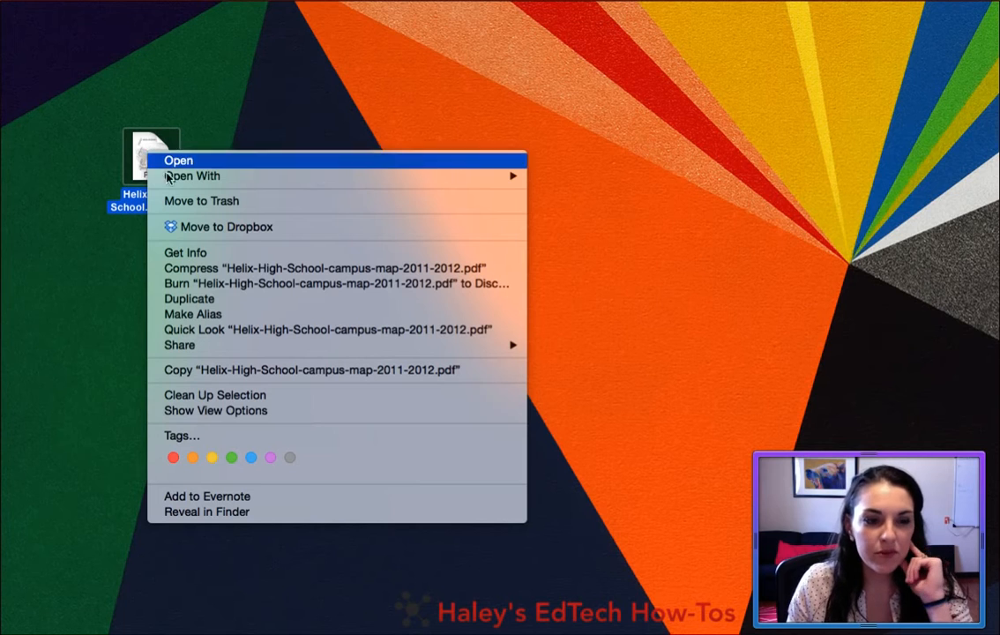
mouse_move(212, 178)
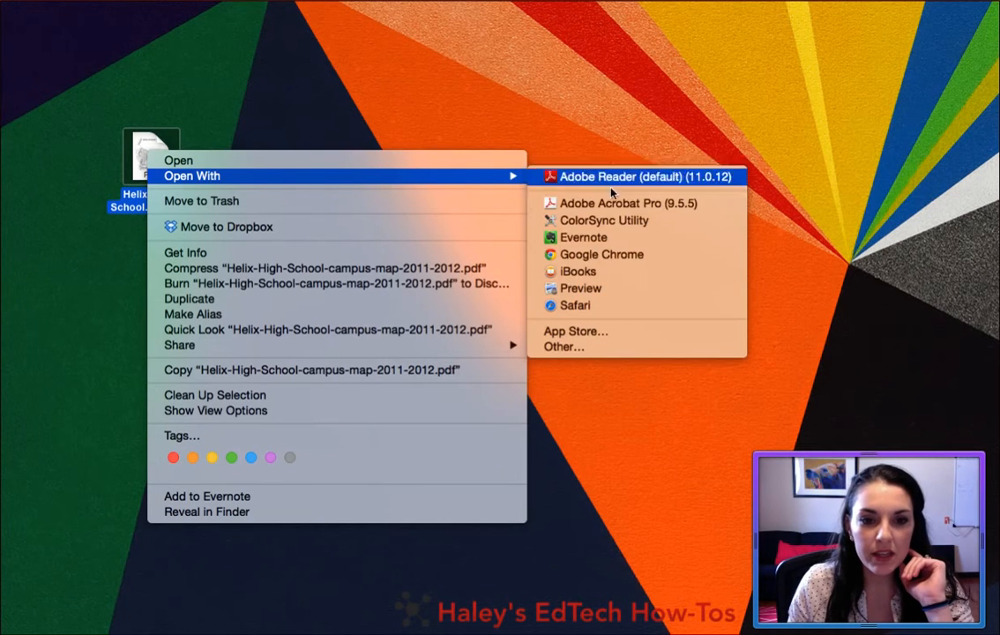
left_click(632, 289)
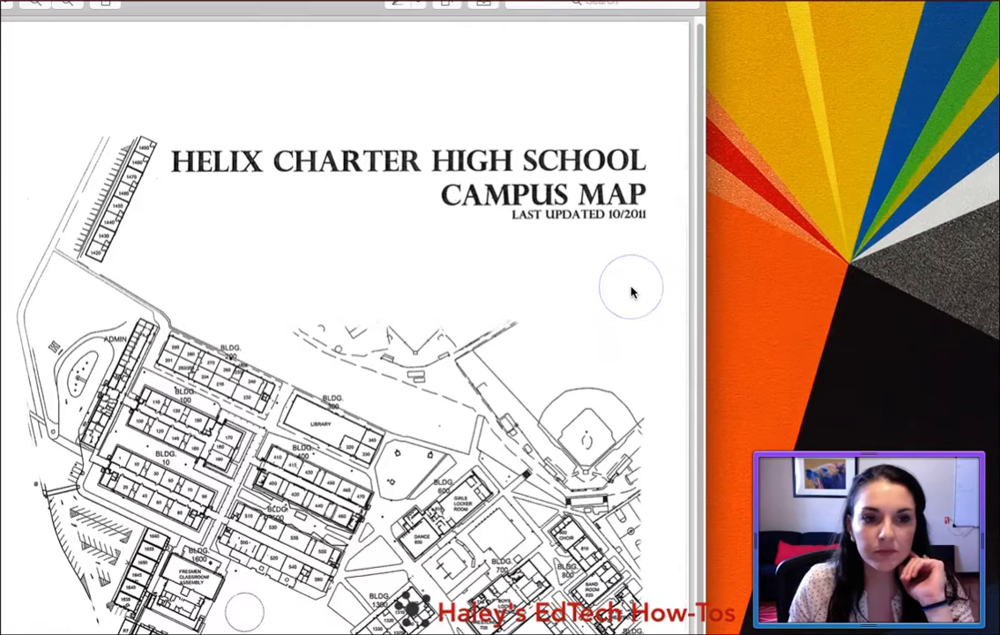
scroll(421, 439, "down", 4)
scroll(386, 159, "up", 1)
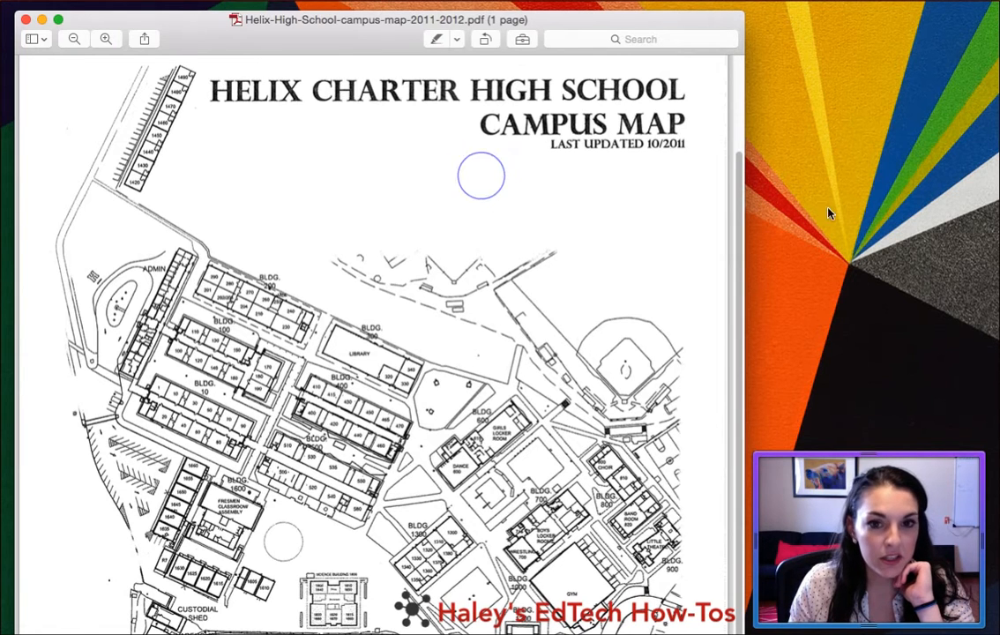
left_click(904, 247)
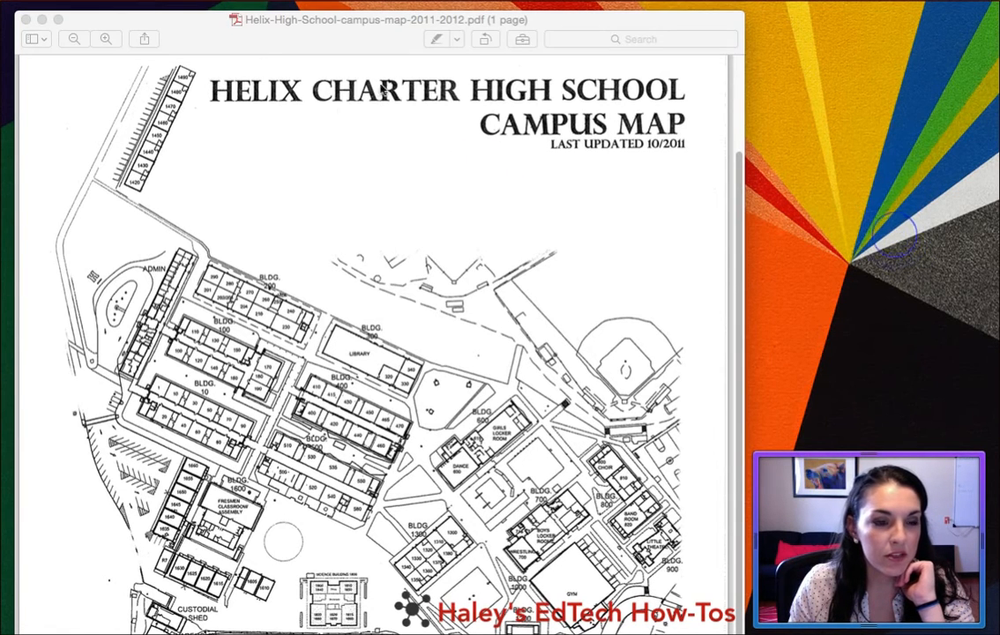
left_click_drag(198, 27, 182, 25)
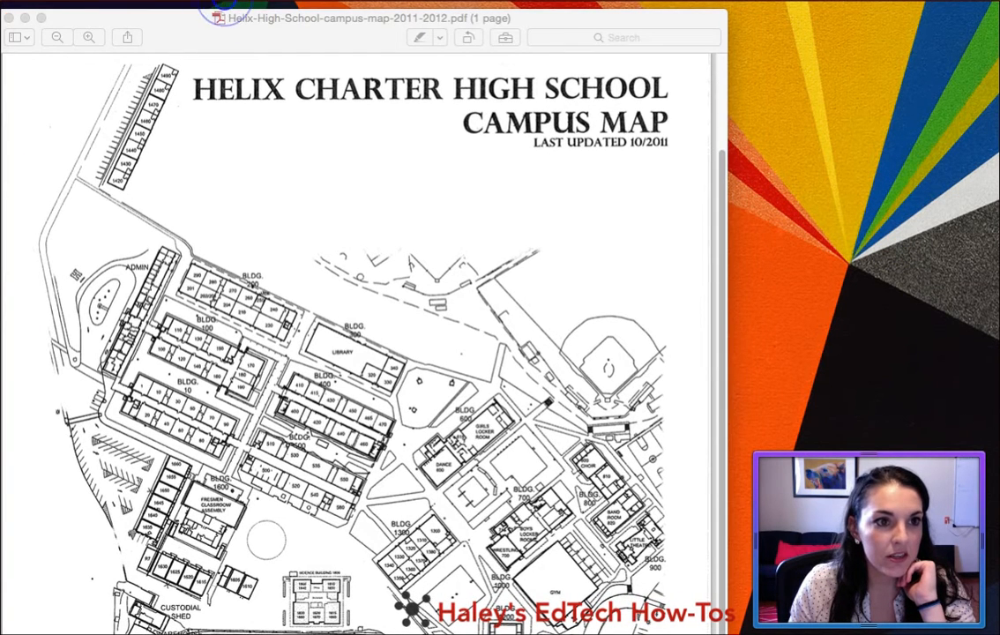
left_click(201, 40)
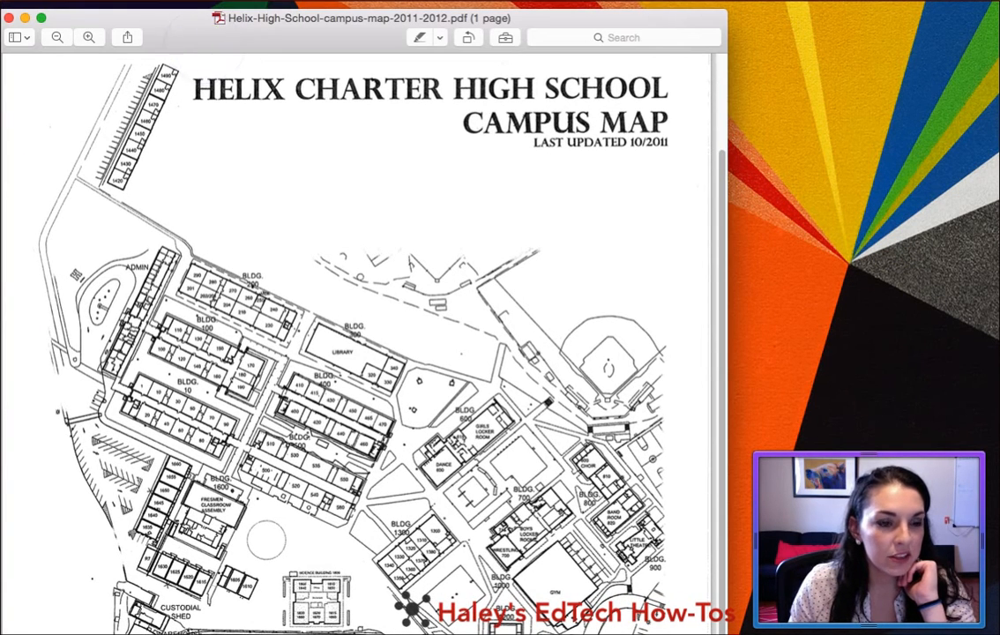
Add an arrow annotation to the map, lengthen it and position it horizontally from Building 10 across Building 400
left_click(159, 0)
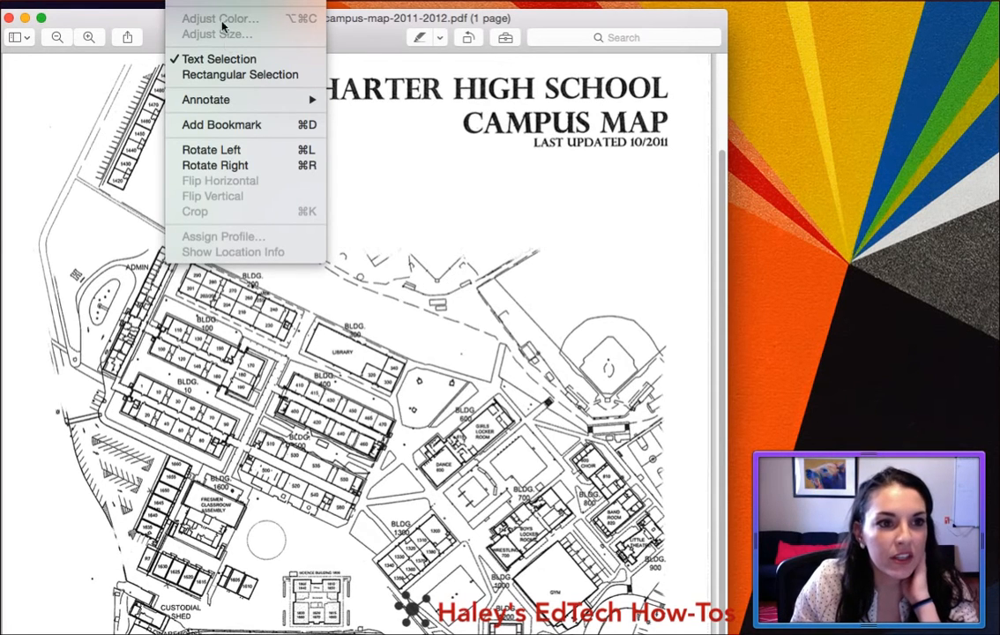
mouse_move(219, 102)
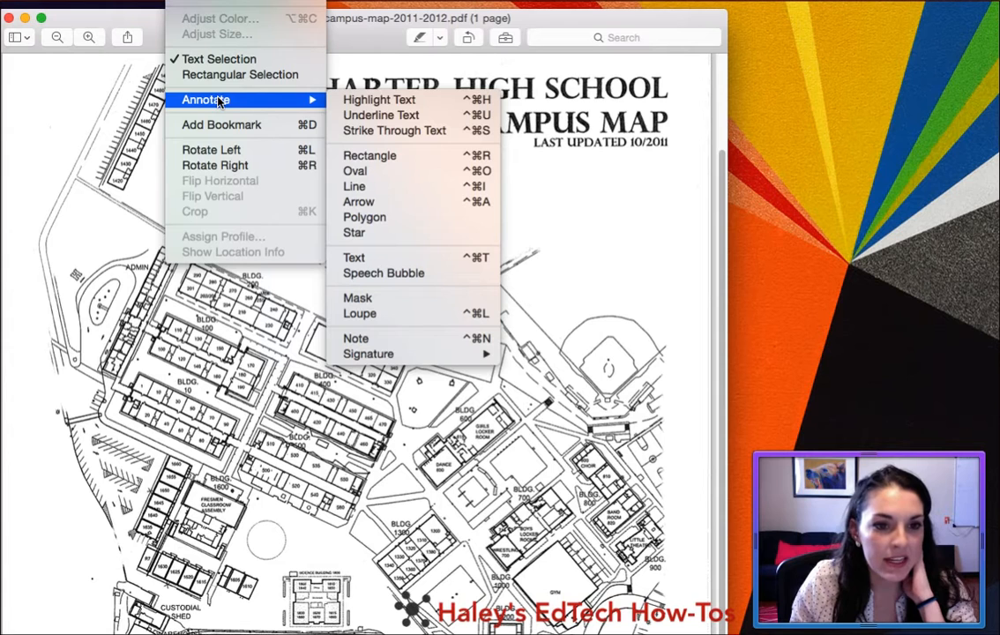
left_click(379, 204)
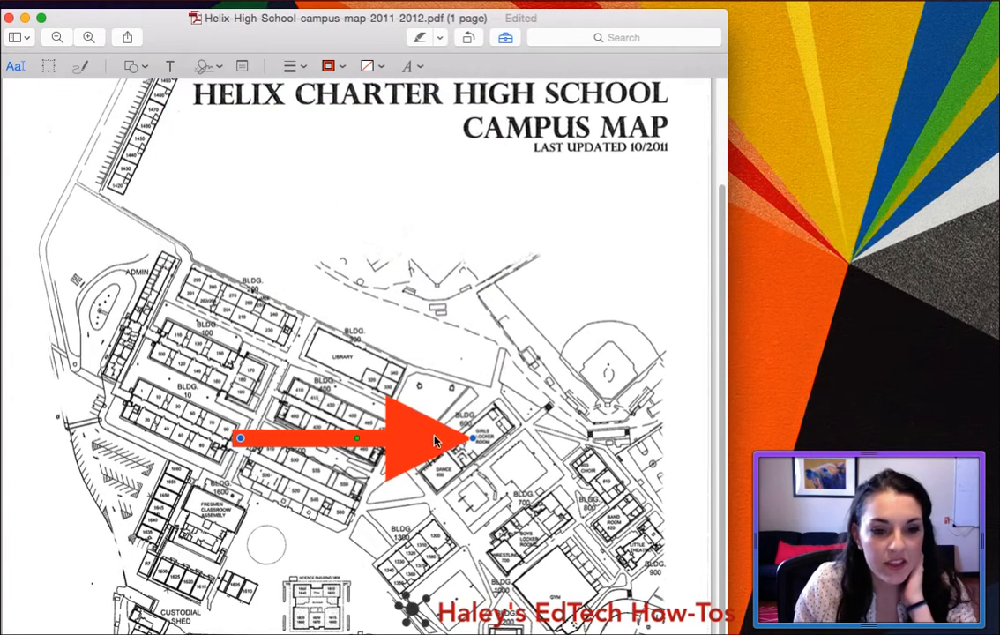
left_click_drag(407, 451, 438, 410)
left_click_drag(506, 397, 602, 396)
left_click_drag(298, 393, 288, 421)
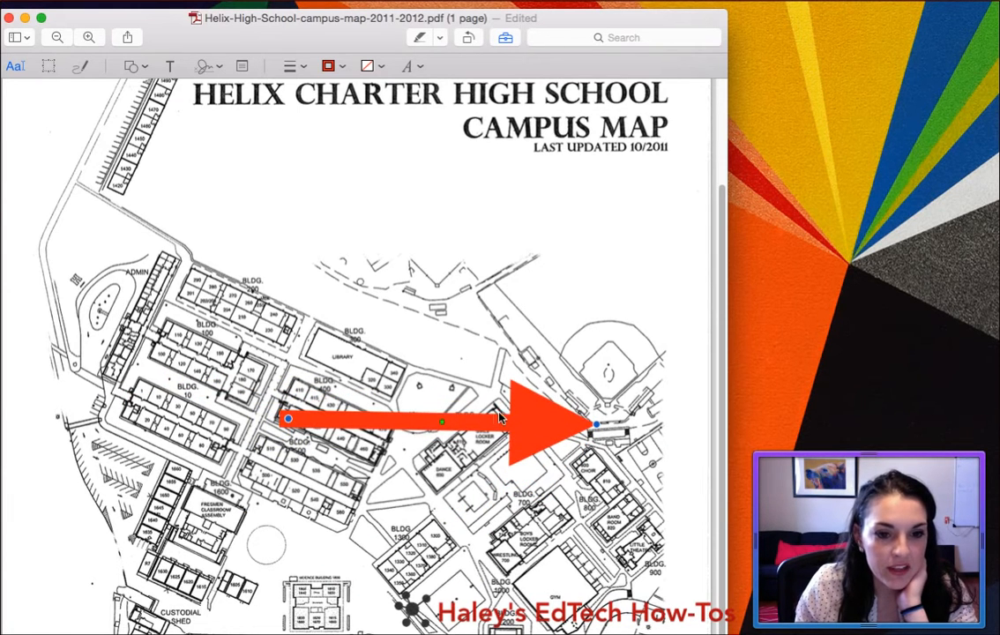
left_click_drag(500, 418, 439, 414)
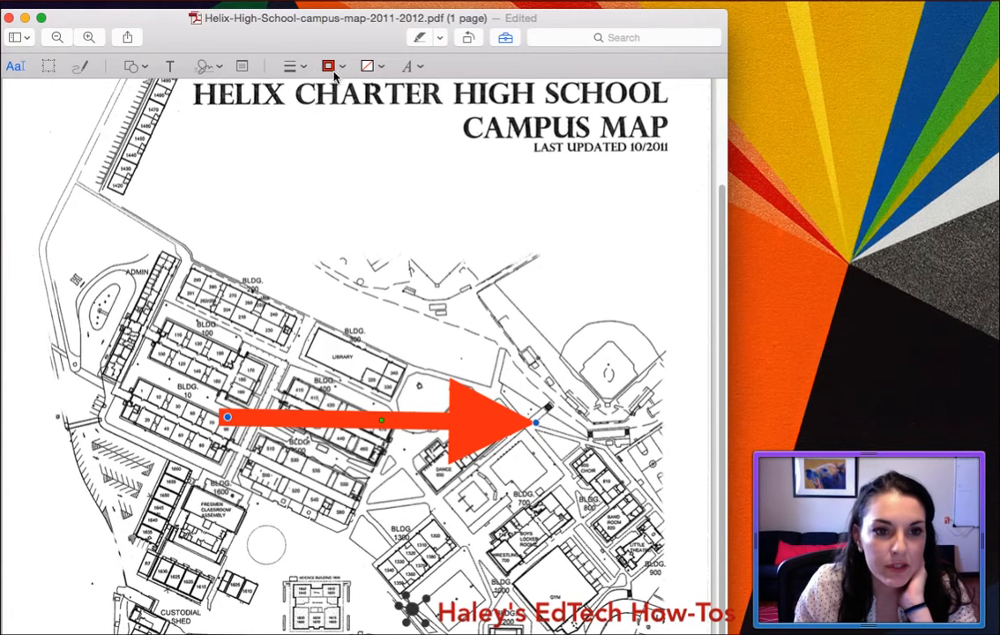
Reduce the arrow to the third-thinnest line weight, shorten it and move it across the Library in Building 300
left_click(296, 69)
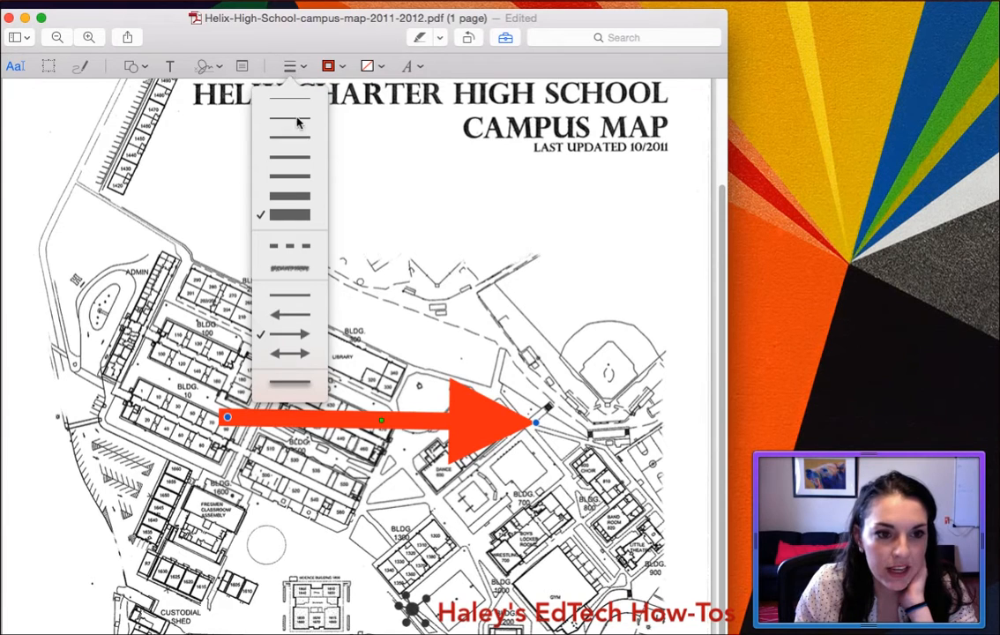
left_click(296, 120)
left_click(293, 67)
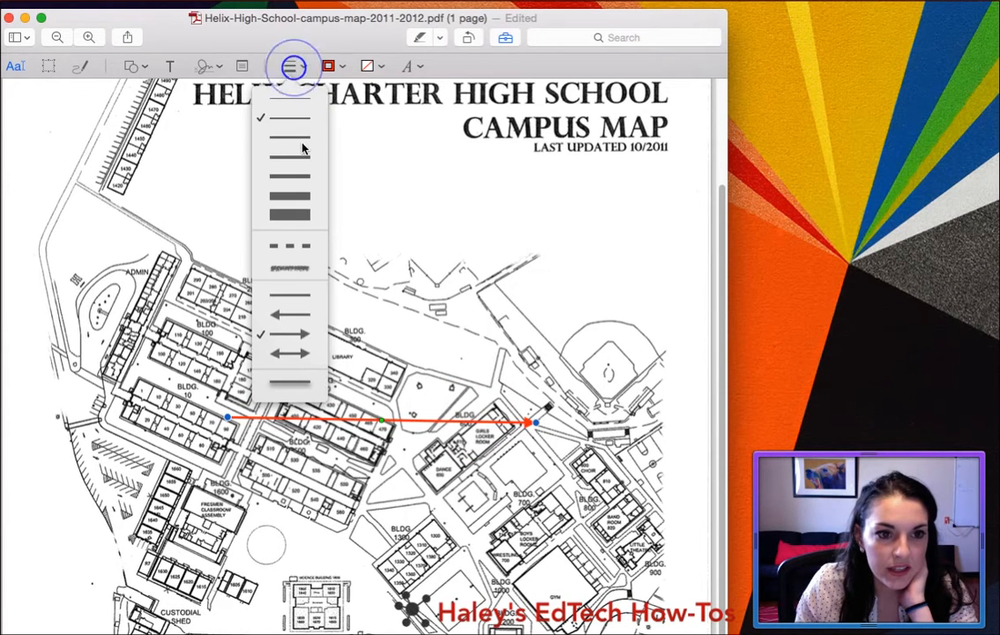
left_click(305, 136)
left_click_drag(535, 424, 386, 355)
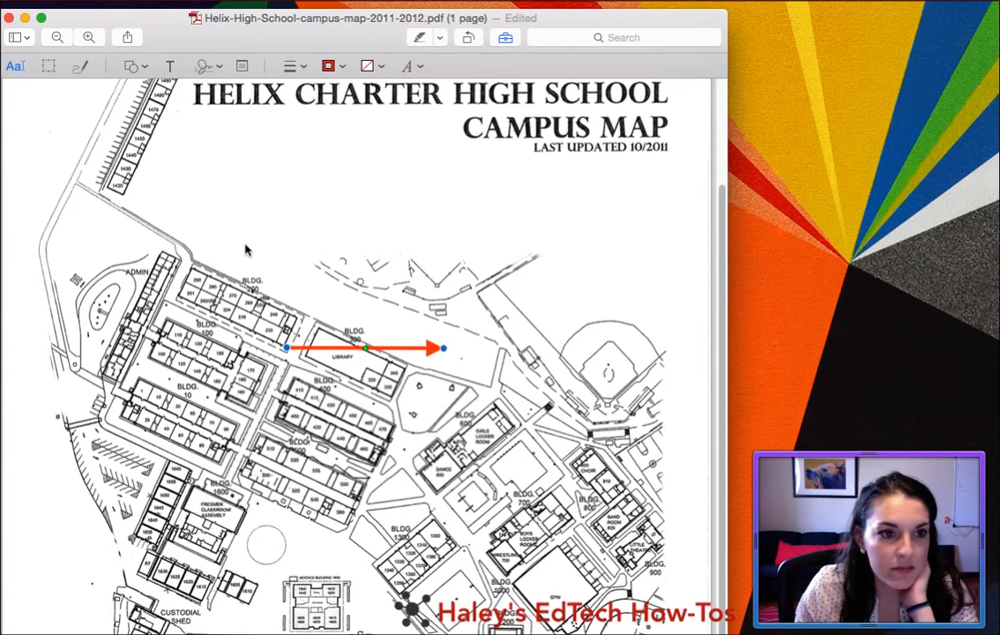
Set the arrow to the second-thinnest line and align it along Building 400's hallway, from rooms 410 and 400 past rooms 470 and 460
left_click(88, 37)
left_click(87, 37)
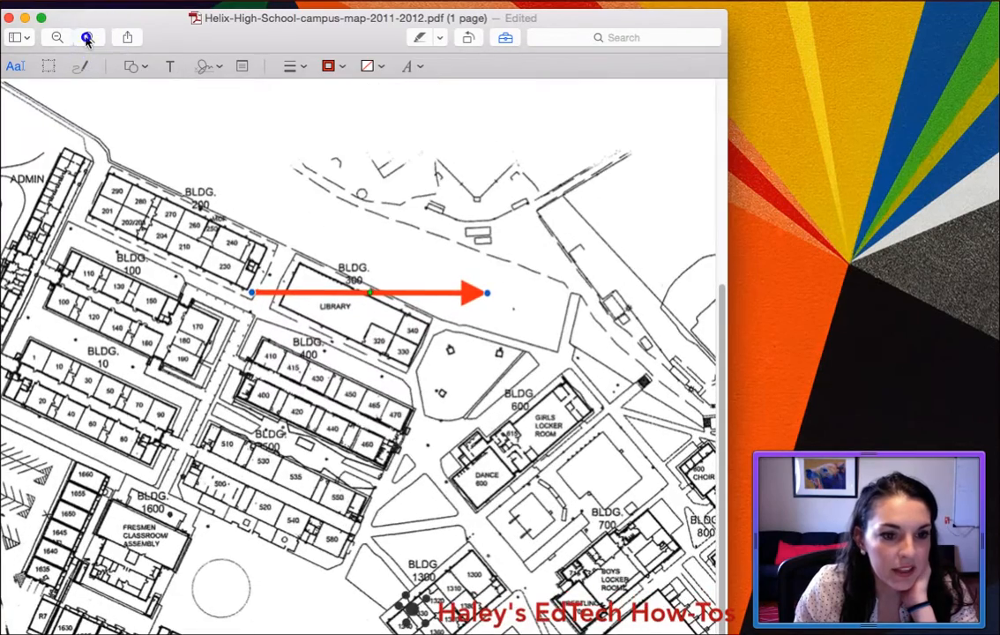
left_click(88, 38)
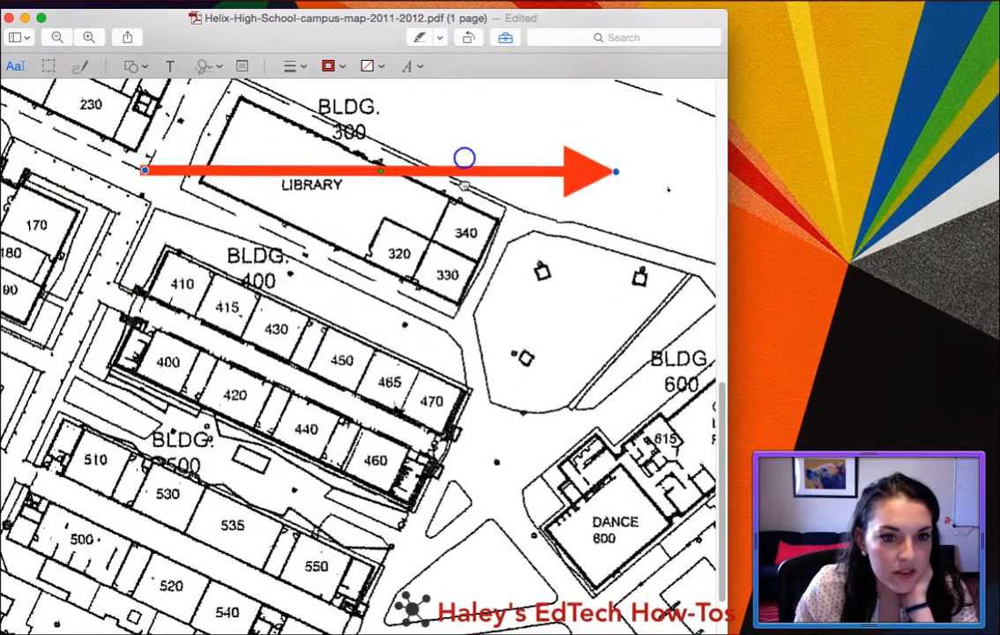
left_click_drag(462, 160, 465, 365)
left_click(293, 66)
left_click(304, 113)
left_click_drag(614, 362, 495, 474)
left_click_drag(238, 344, 153, 318)
left_click(555, 528)
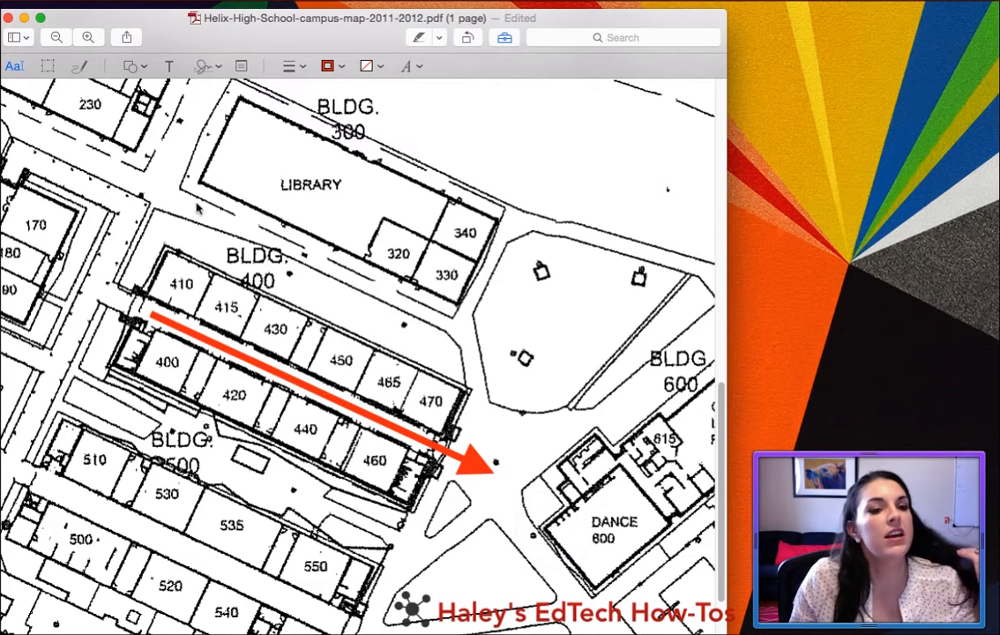
Duplicate the Building 400 hallway arrow and place the copy along Building 500's hallway
scroll(276, 527, "down", 3)
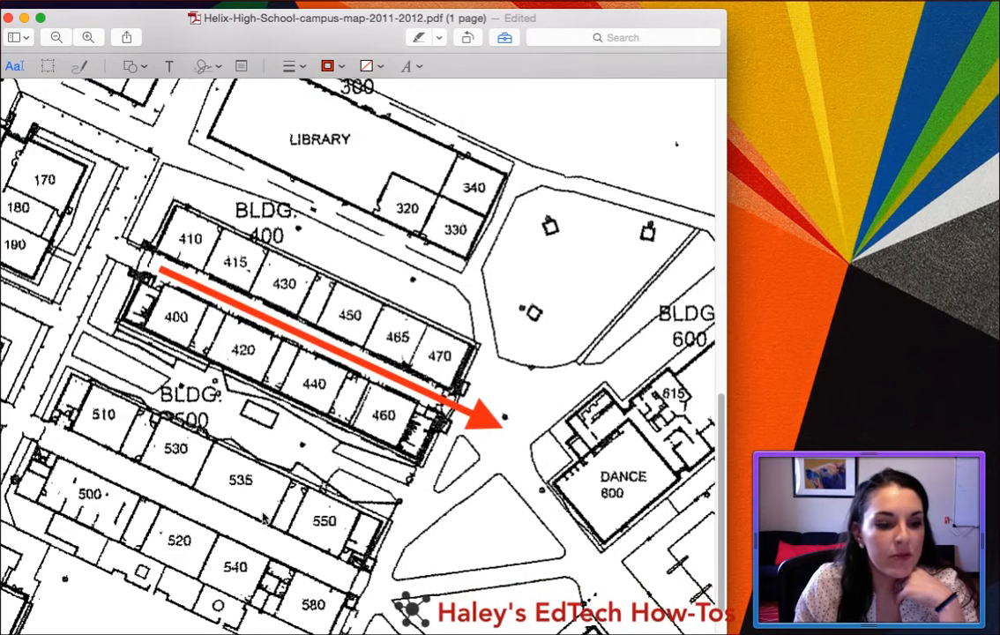
left_click(281, 323)
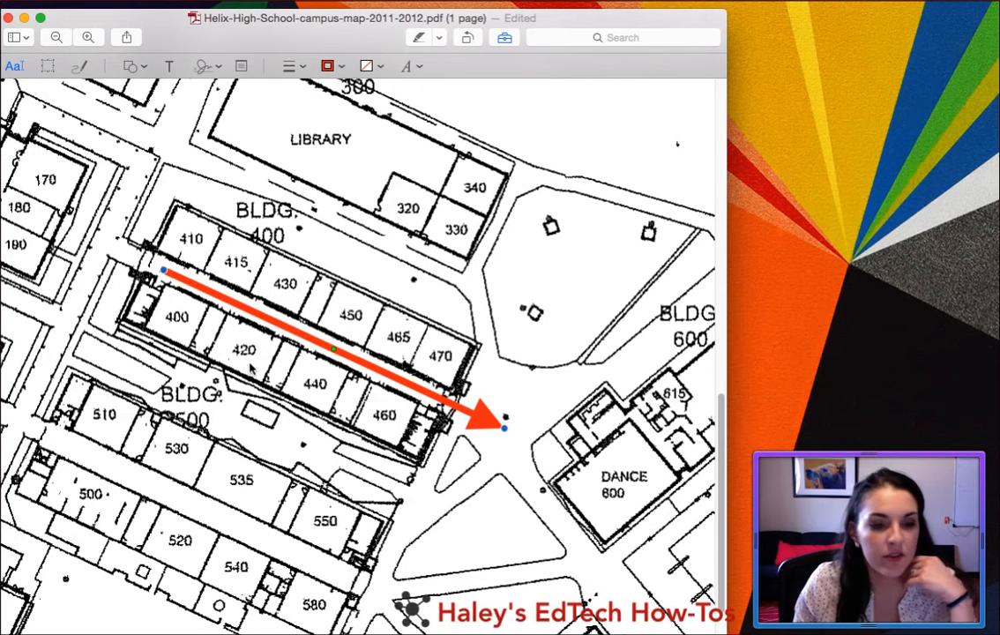
scroll(248, 376, "right", 1)
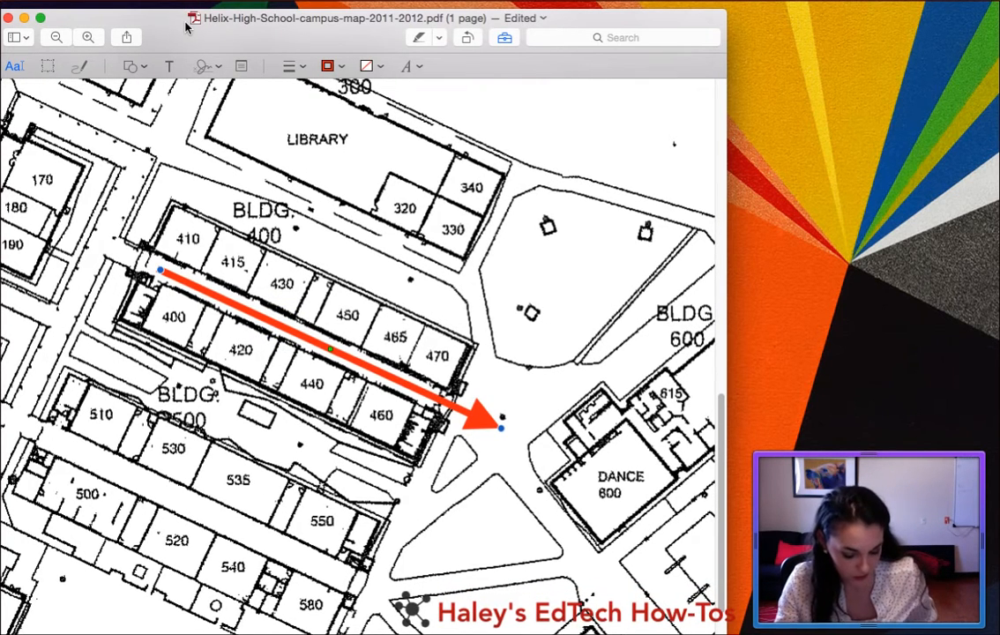
left_click(289, 329)
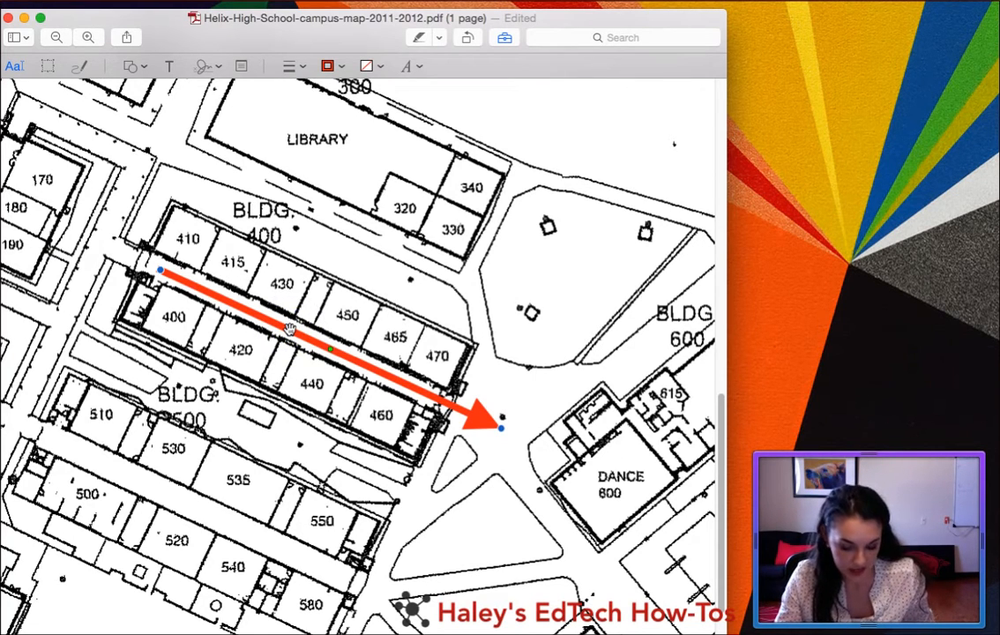
key("super+d")
left_click_drag(377, 322, 242, 534)
left_click(384, 496)
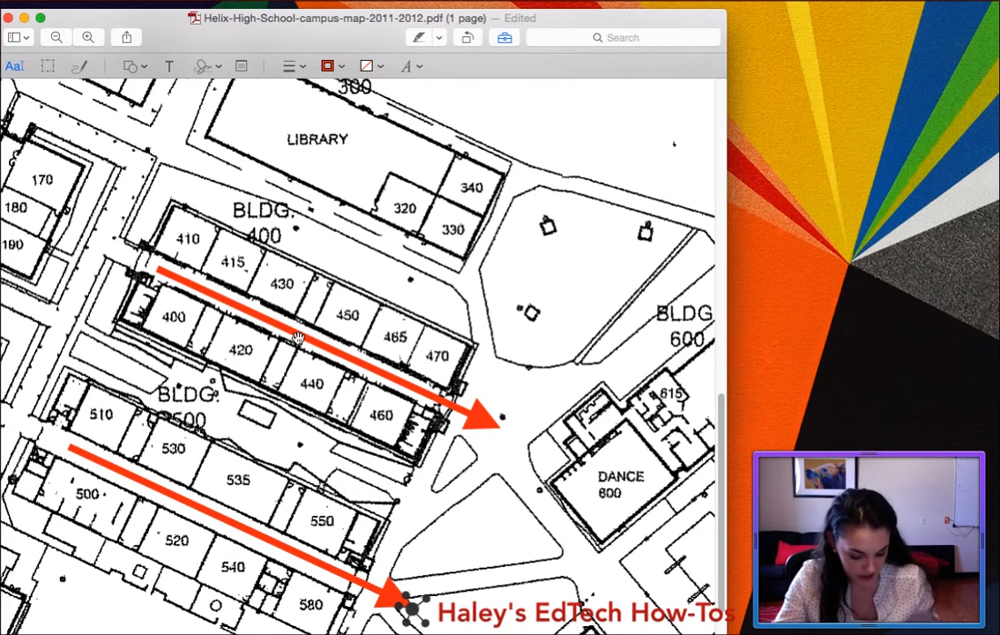
Paste another arrow copy, shorten it, set the thinnest line and point it from room 470 into the Building 400 hallway
key("super+v")
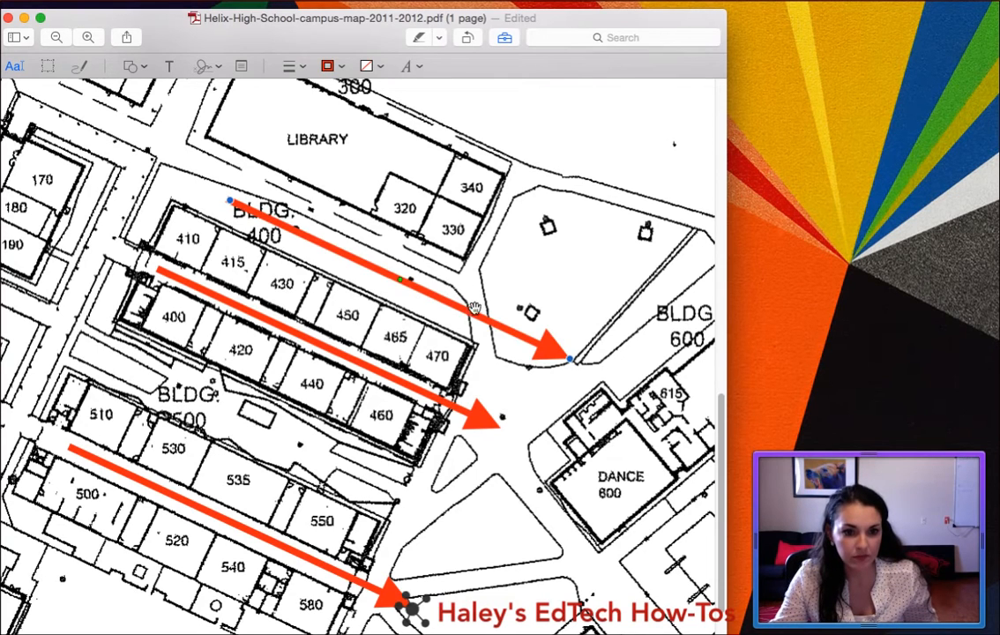
left_click_drag(230, 200, 534, 444)
left_click_drag(570, 359, 407, 401)
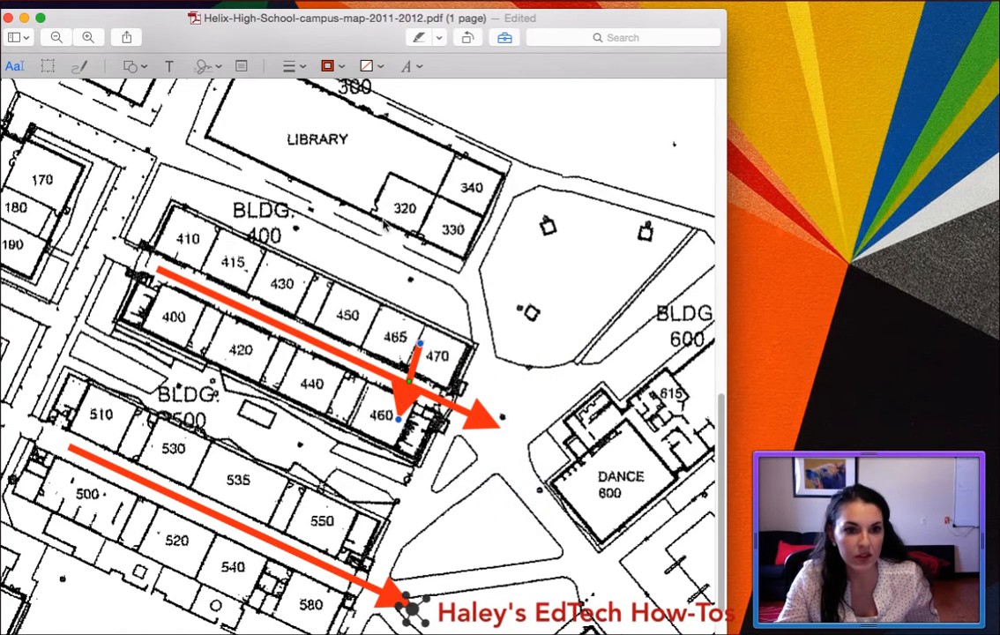
left_click(291, 66)
left_click(294, 97)
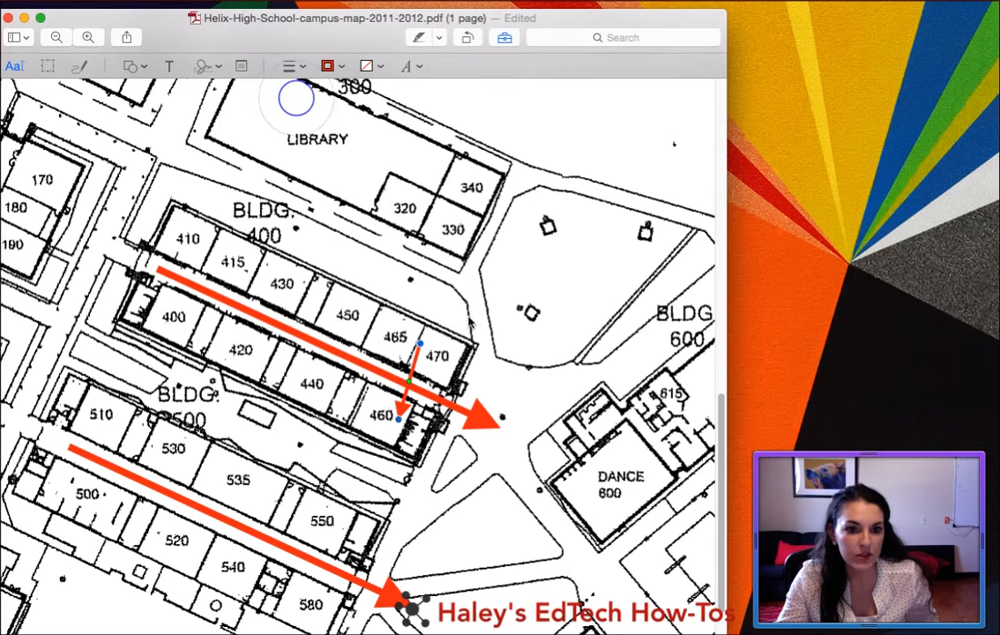
left_click_drag(400, 419, 426, 343)
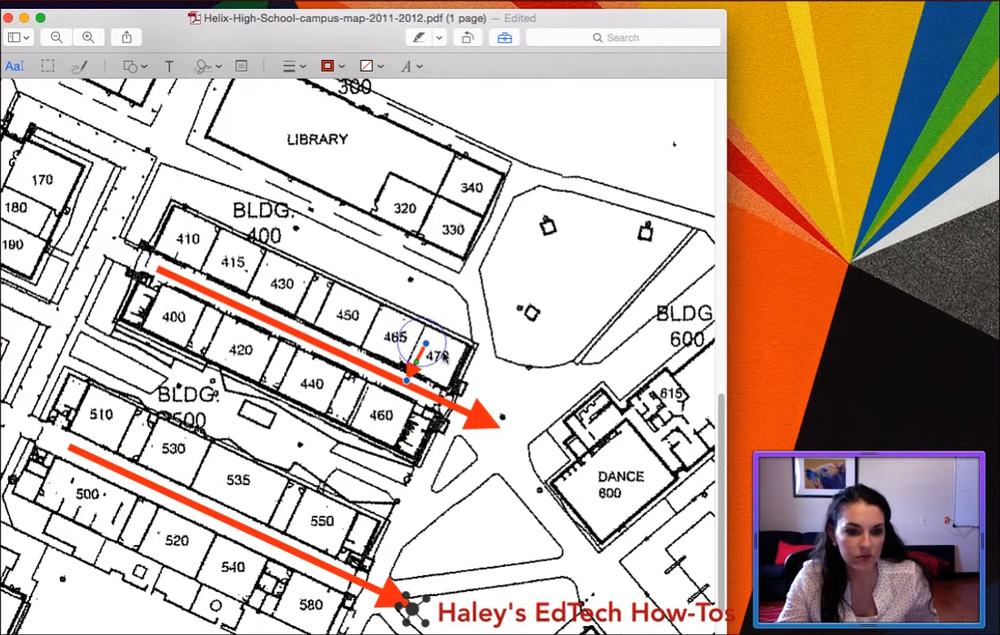
Paste three more copies of the small arrow, placing two so they lead from rooms 465 and 450 into the hallway
key("super+v")
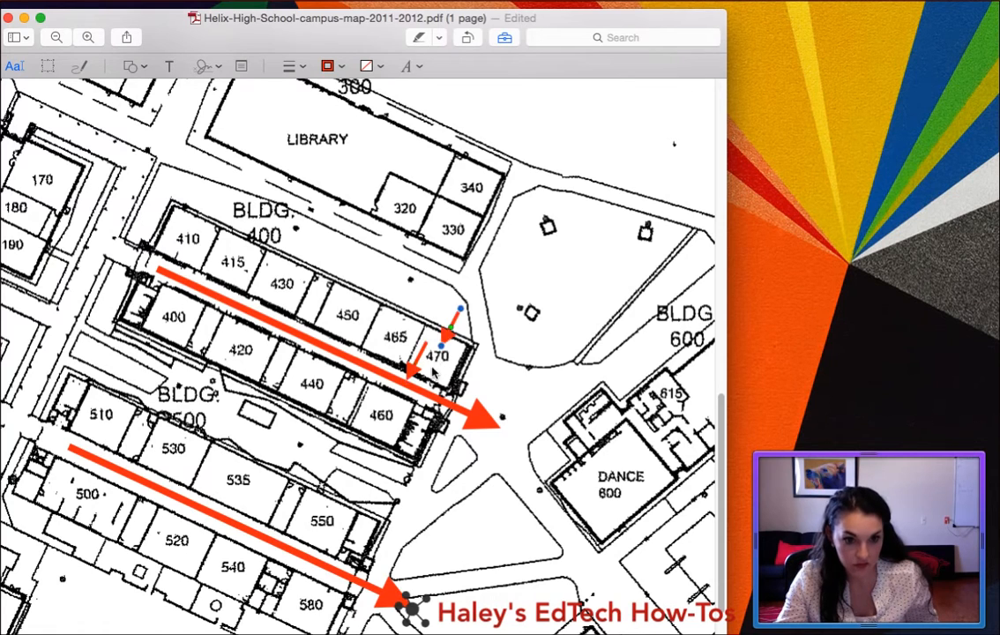
left_click_drag(445, 328, 370, 353)
key("super+v")
left_click_drag(487, 289, 329, 319)
key("super+v")
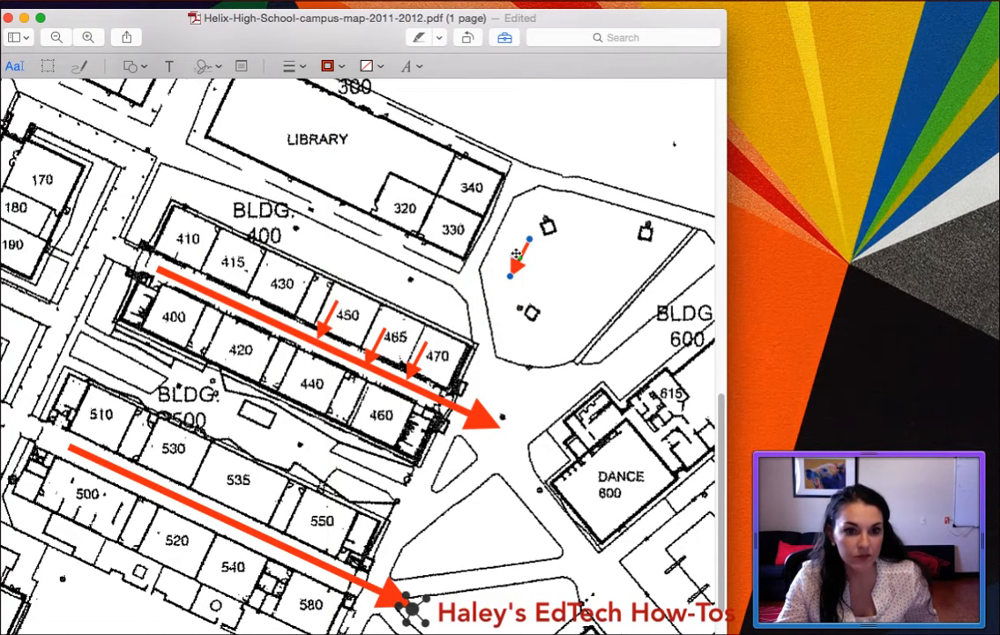
Try pulling the newest small arrow's middle toward Building 400 and undo the bend
left_click_drag(519, 259, 414, 284)
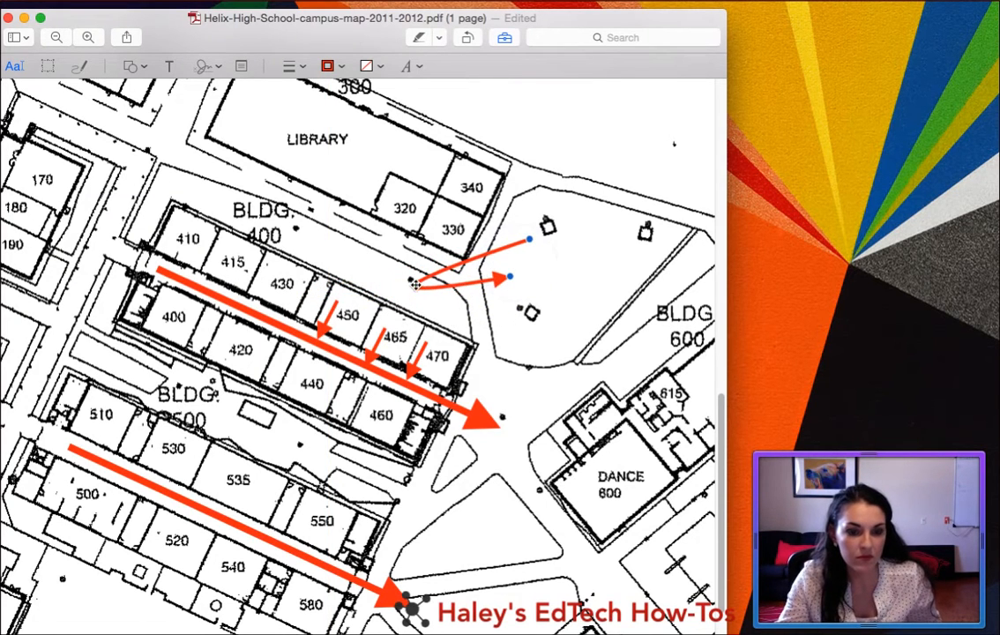
left_click(563, 289)
left_click(562, 289)
left_click(565, 325)
left_click(585, 158)
key("super+z")
left_click(514, 491)
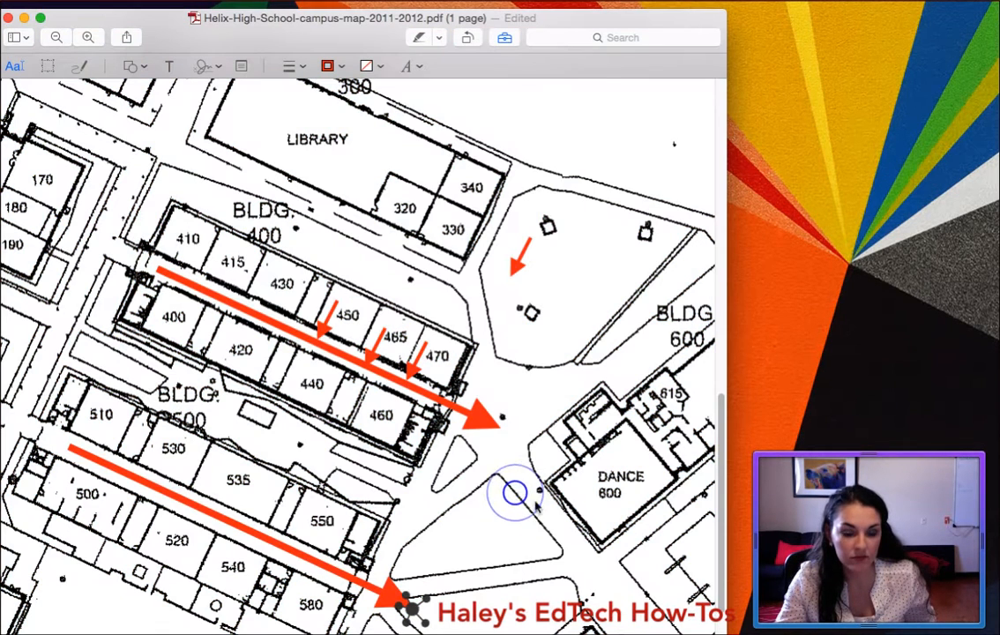
Stretch the spare small arrow's tip to Building 400's corner by room 470 and curve its middle toward room 330
left_click(519, 254)
left_click_drag(511, 273, 476, 337)
left_click_drag(504, 289, 432, 267)
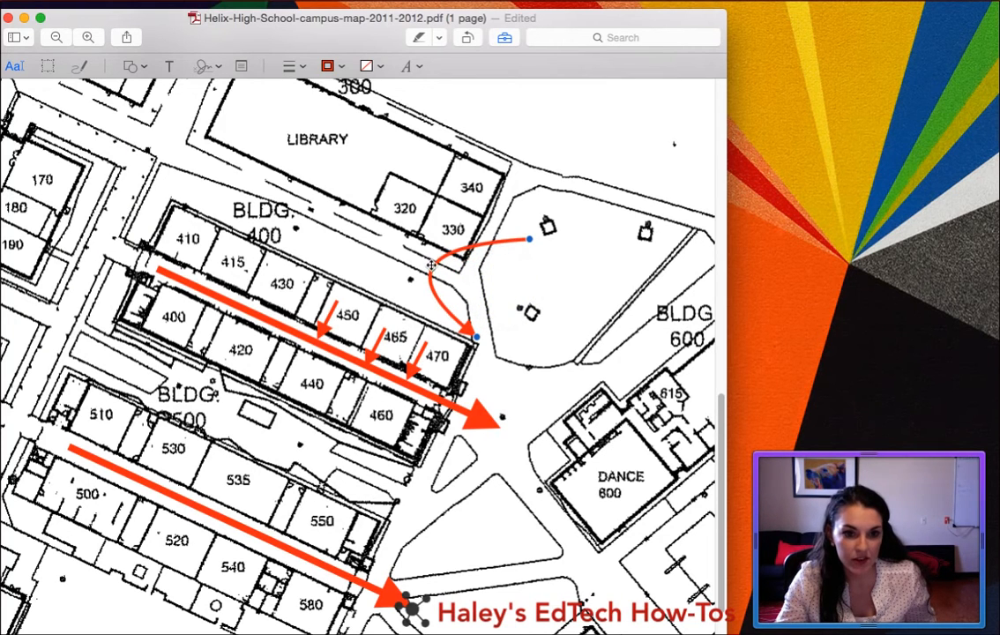
Try moving the curved arrow's tail near Dance 600 and reshaping its curve, and undo both changes
left_click_drag(530, 241, 511, 474)
left_click_drag(578, 363, 528, 379)
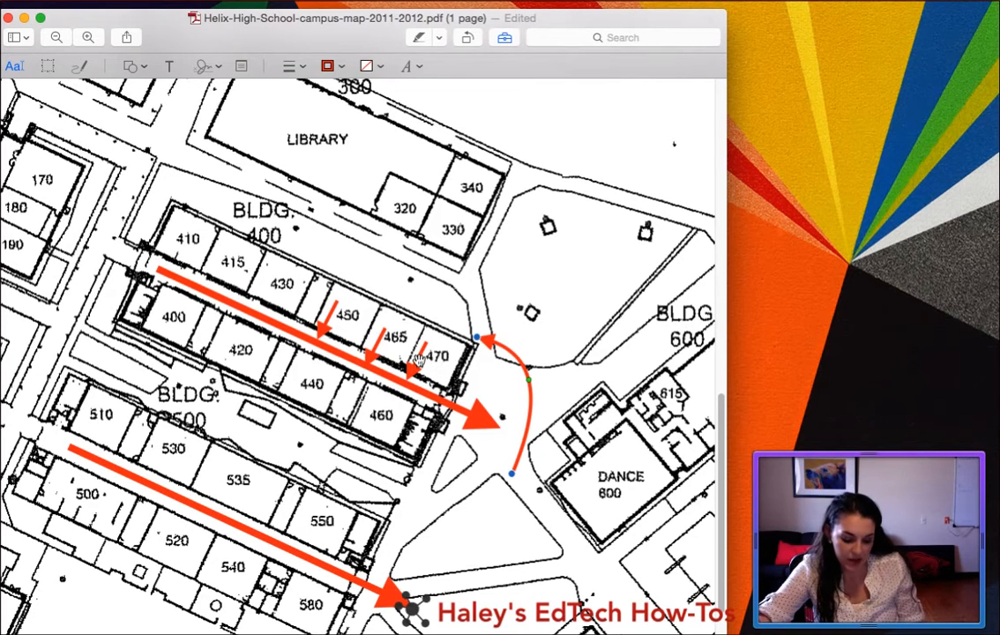
key("super+z")
key("super+z")
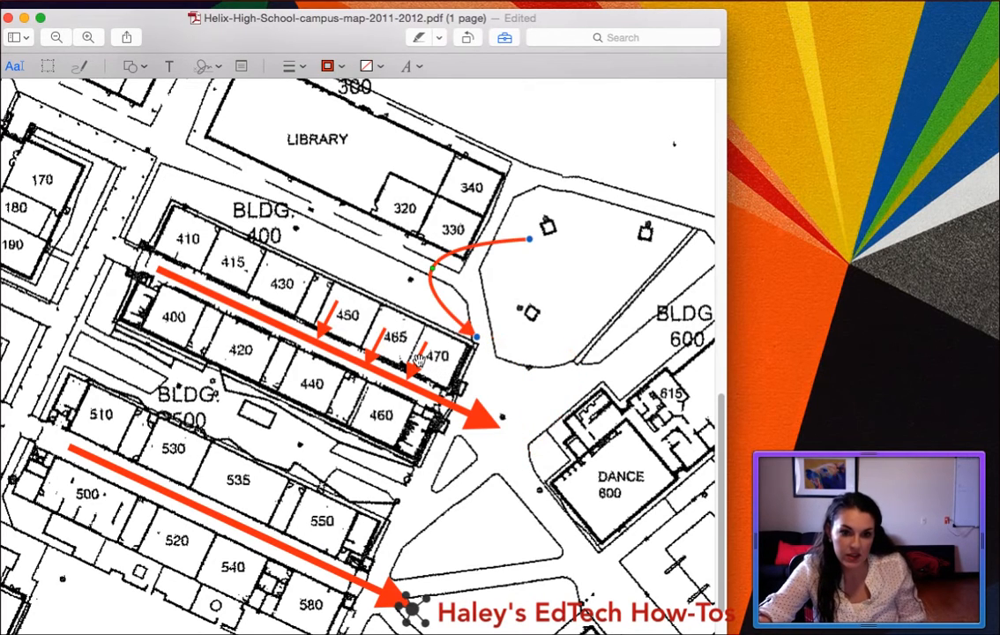
Undo the curve on the spare arrow east of Building 400, pull its tip back, and delete the arrow
key("super+z")
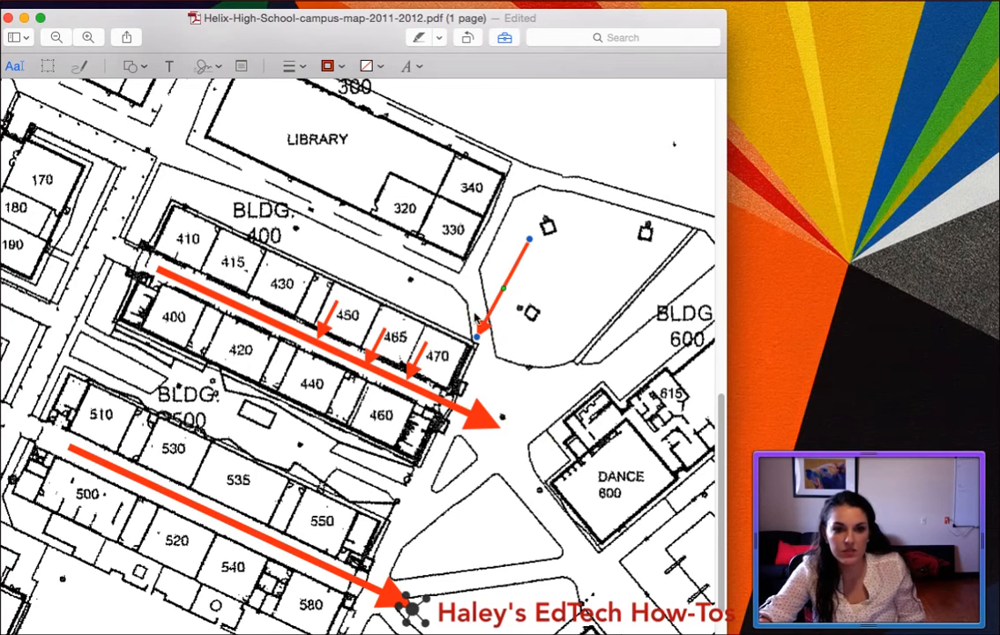
left_click_drag(477, 336, 510, 311)
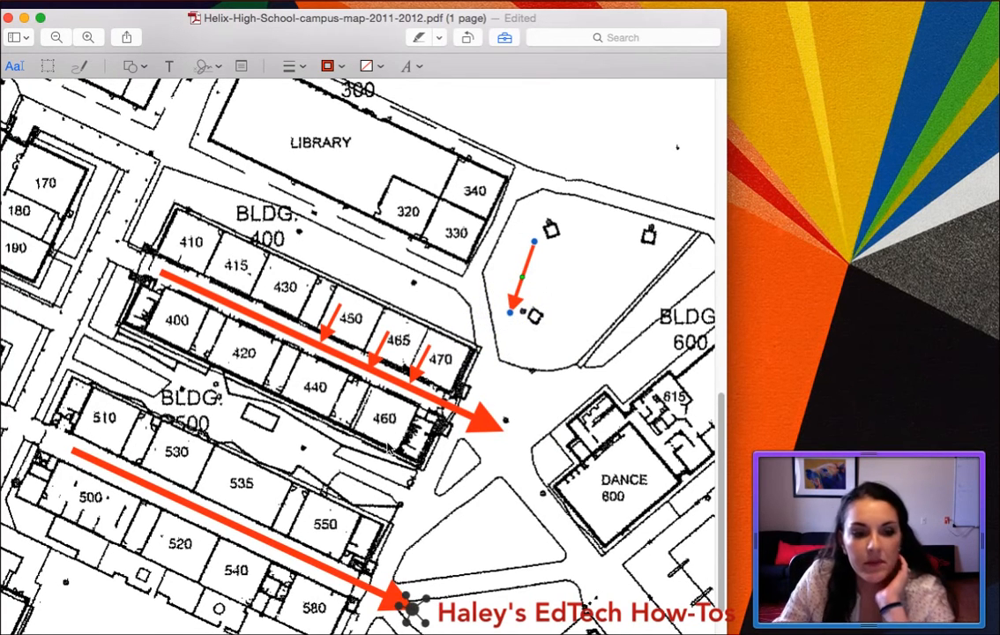
left_click(514, 295)
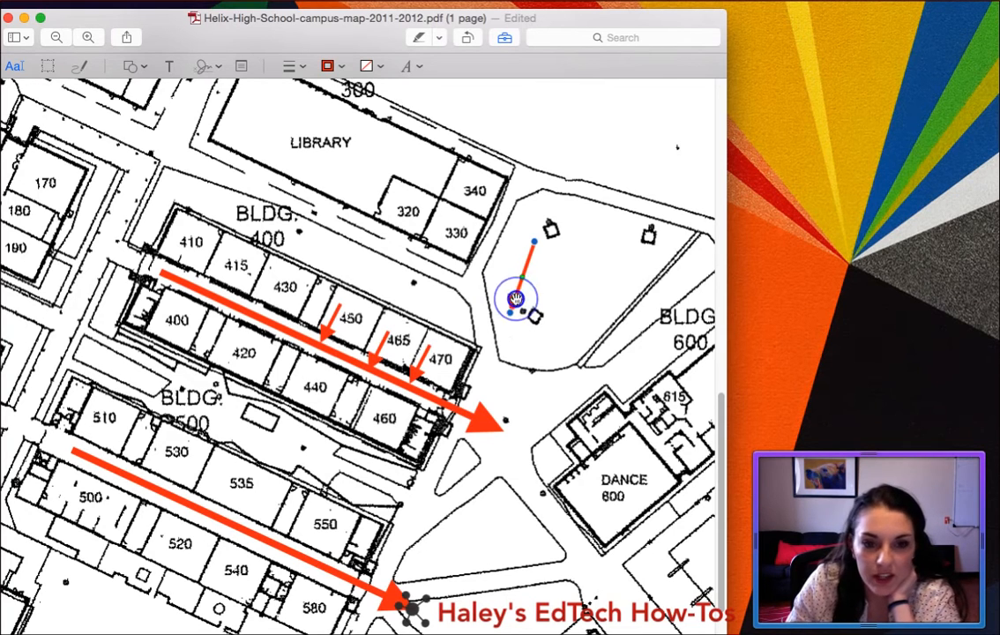
key("Delete")
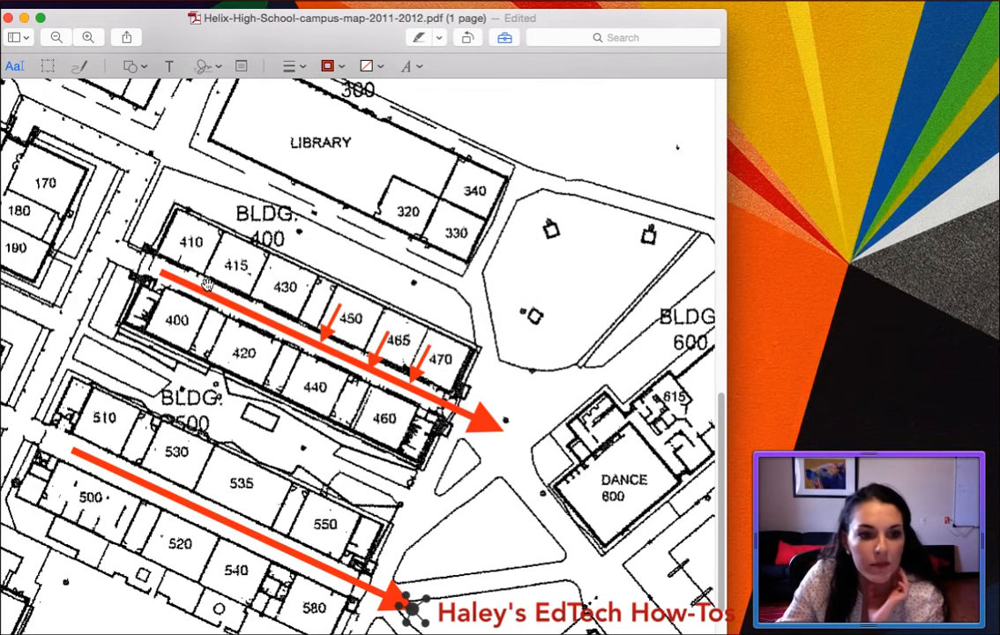
Recolor the long hallway arrow through Building 500 from the palette to dark green
scroll(159, 281, "right", 1)
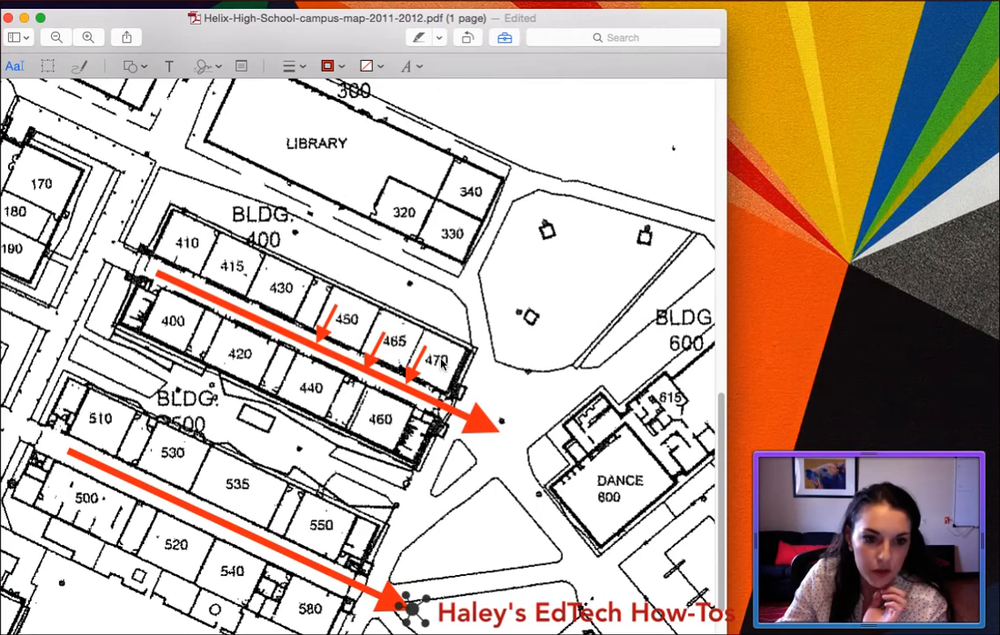
scroll(362, 527, "down", 3)
scroll(362, 527, "left", 3)
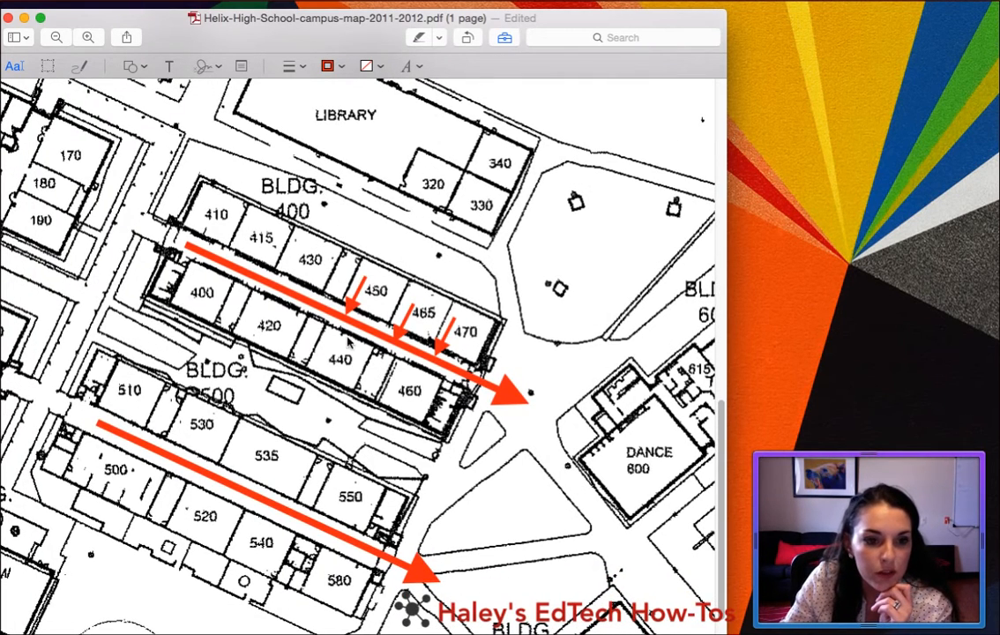
left_click(267, 503)
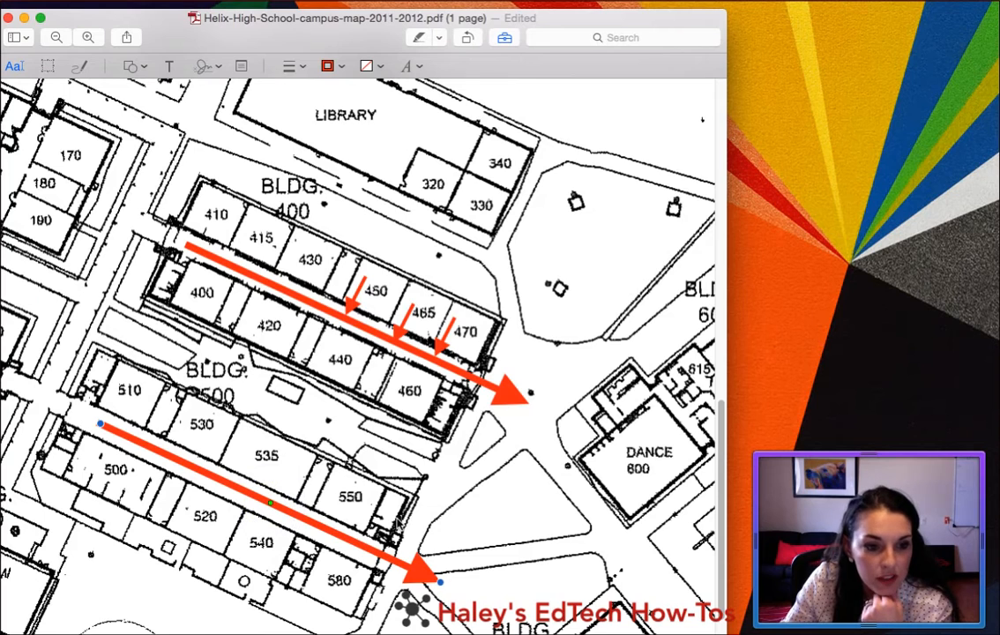
left_click(342, 68)
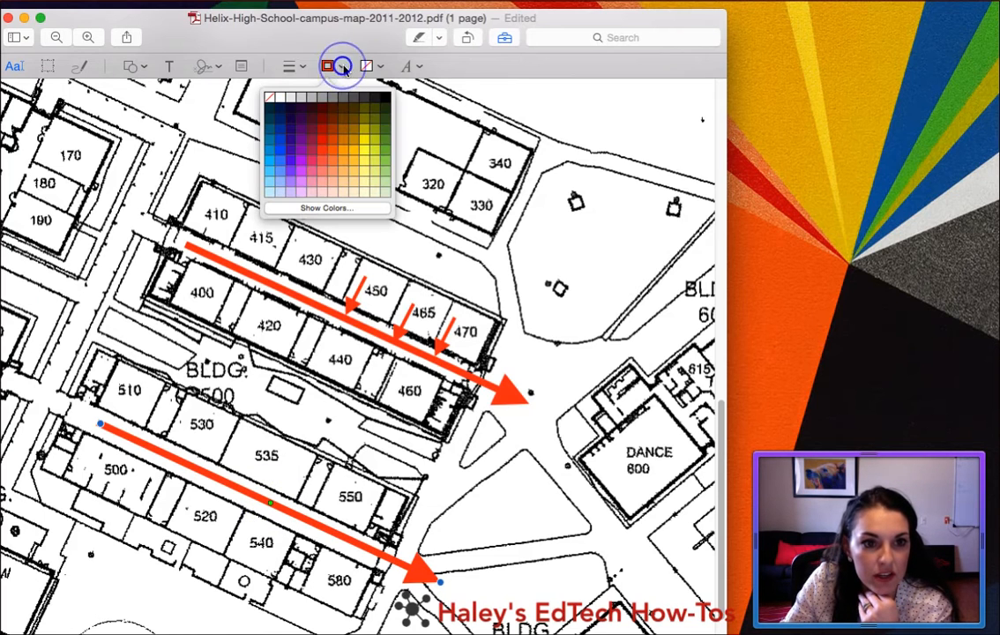
left_click(385, 143)
left_click(445, 306)
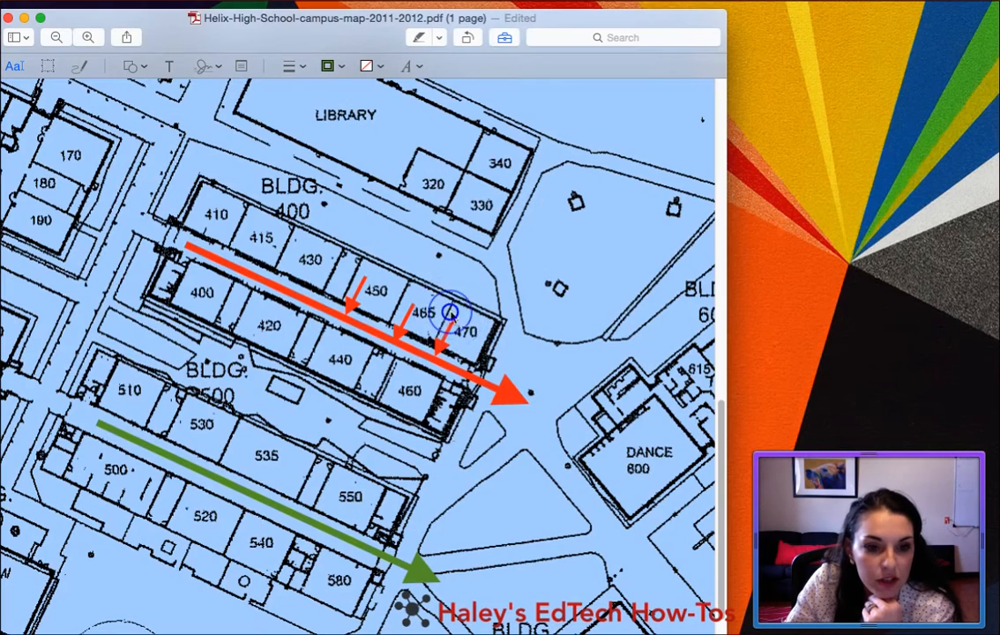
left_click(454, 575)
Duplicate the green hallway arrow, shorten the copy, and place it leading from room 550 into Building 500's hallway
left_click(387, 555)
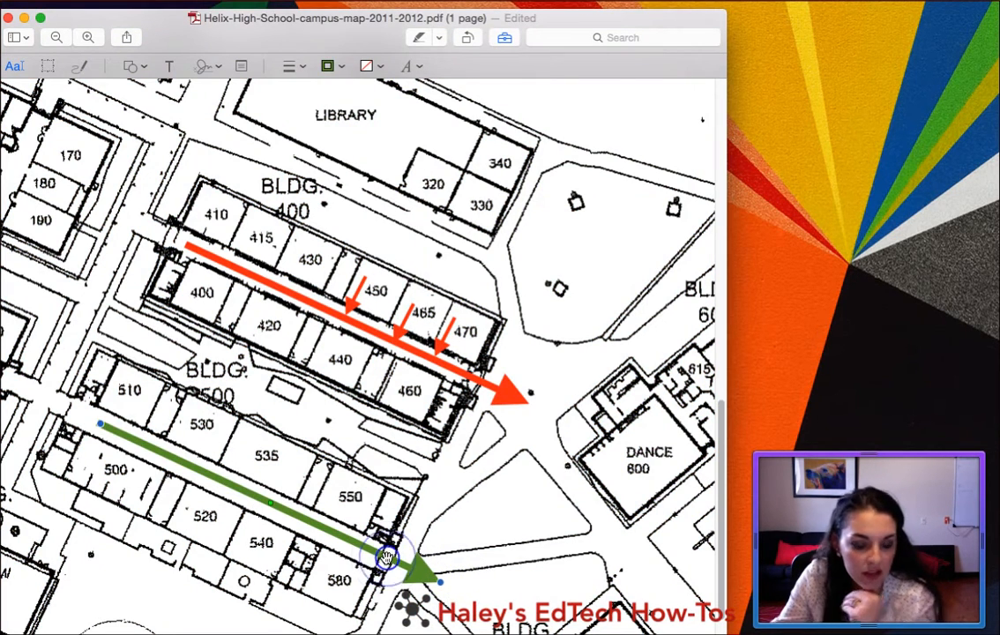
key("super+d")
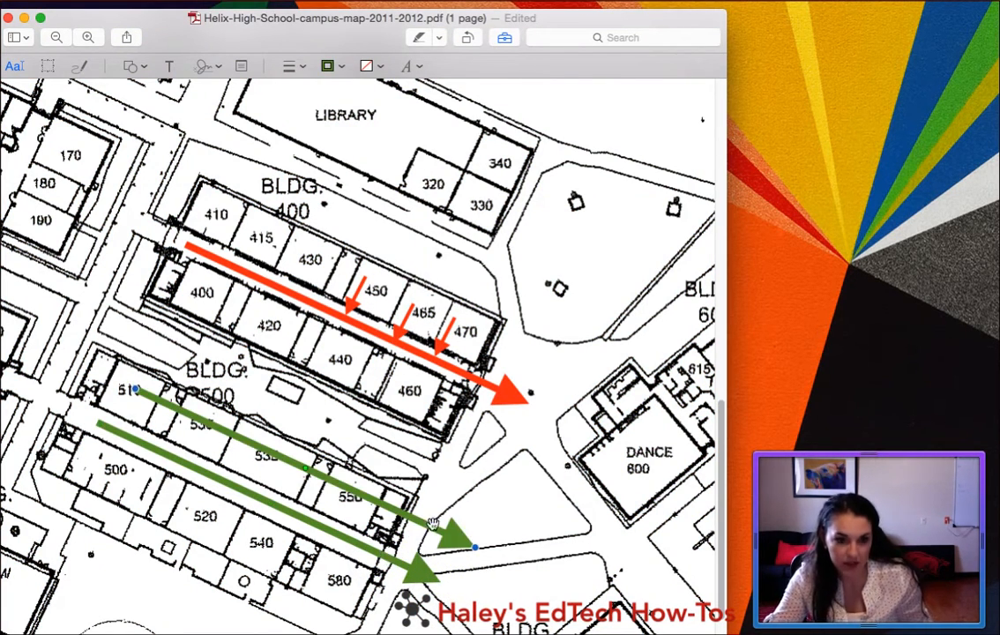
left_click_drag(136, 389, 509, 480)
left_click_drag(486, 525, 323, 517)
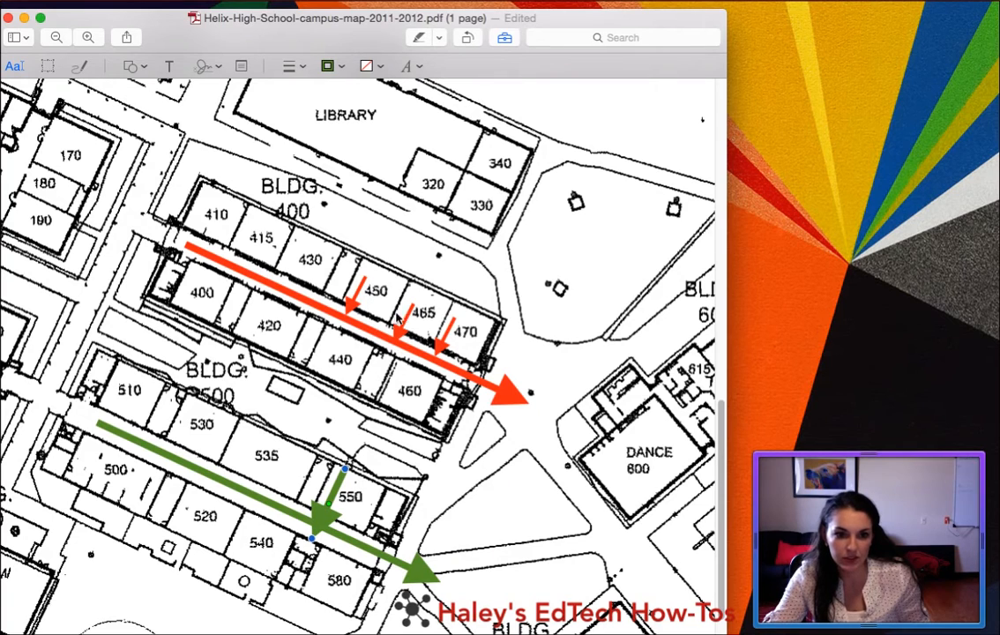
Give the short green arrow at room 550 a thinner line weight and shorten it at both ends
left_click(326, 521)
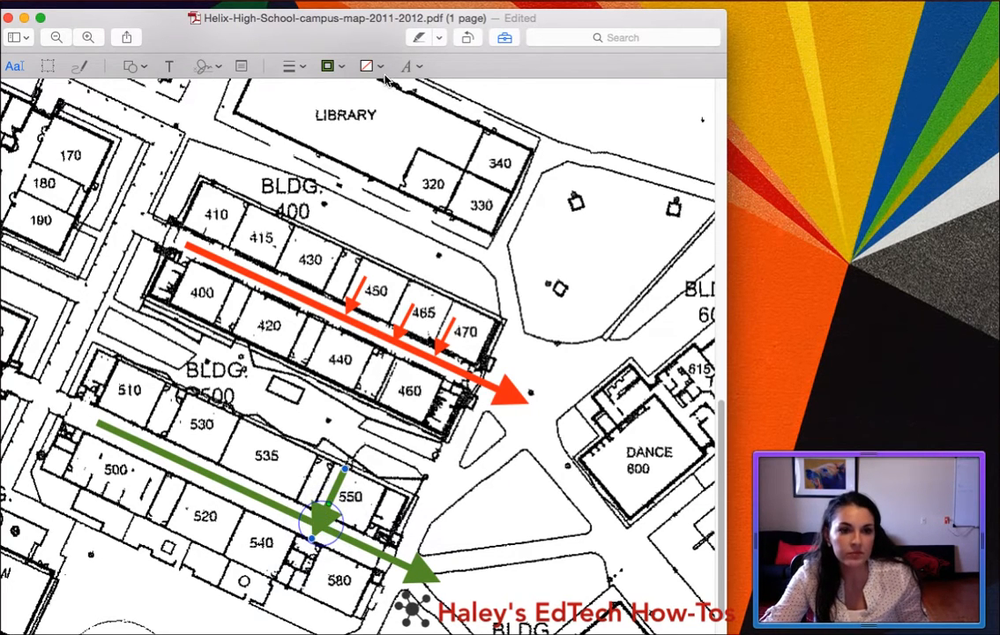
left_click(295, 66)
left_click(302, 96)
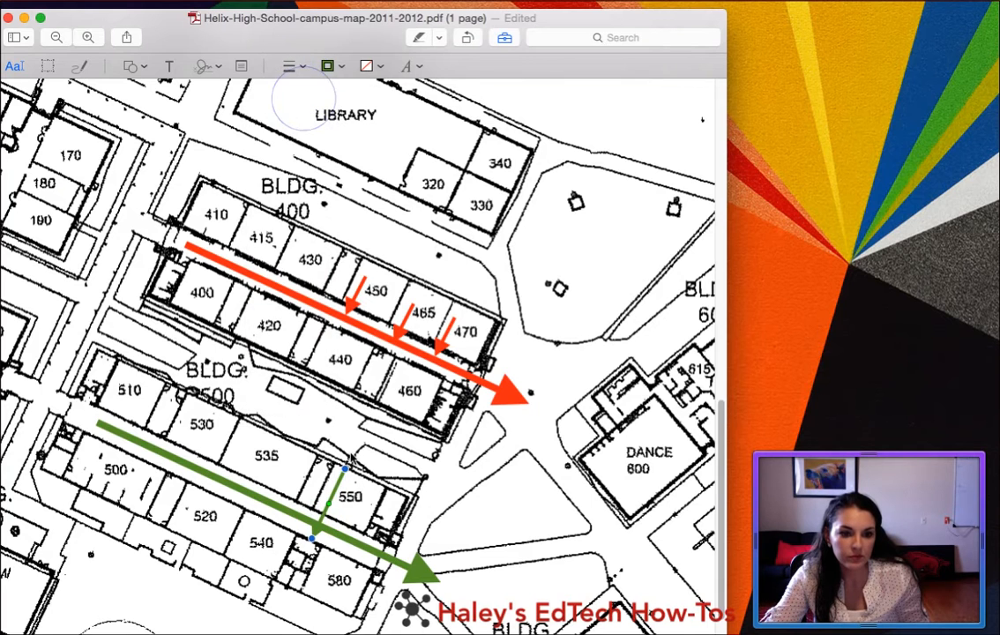
left_click_drag(344, 467, 336, 492)
left_click_drag(313, 538, 318, 523)
left_click(597, 531)
Paste a copy of the small green arrow and place it leading from room 10 into Building 10's hallway
scroll(599, 529, "left", 1)
scroll(600, 529, "left", 9)
scroll(449, 350, "up", 3)
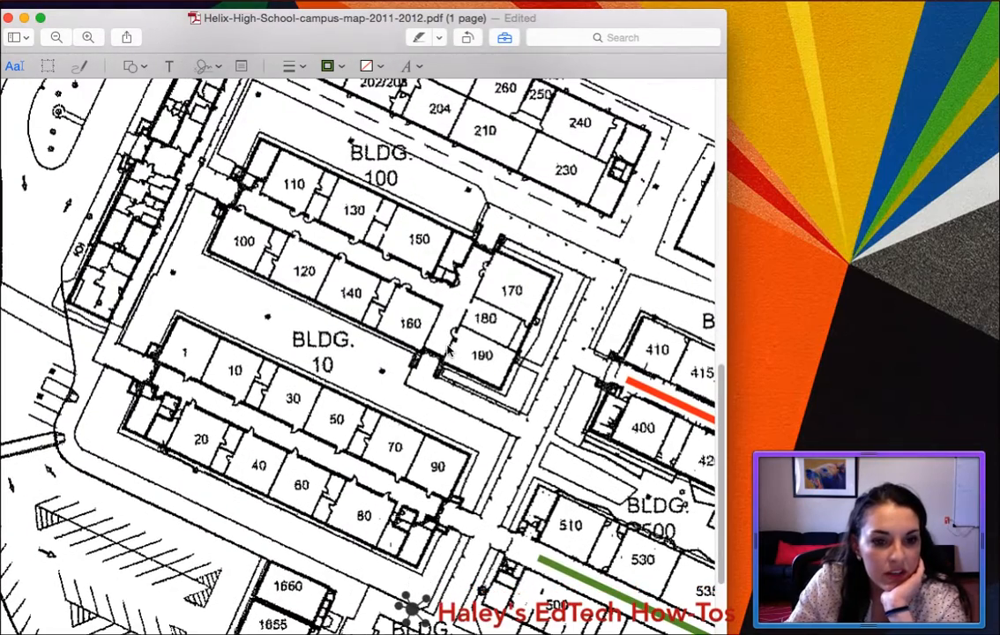
scroll(553, 359, "right", 10)
scroll(553, 359, "down", 3)
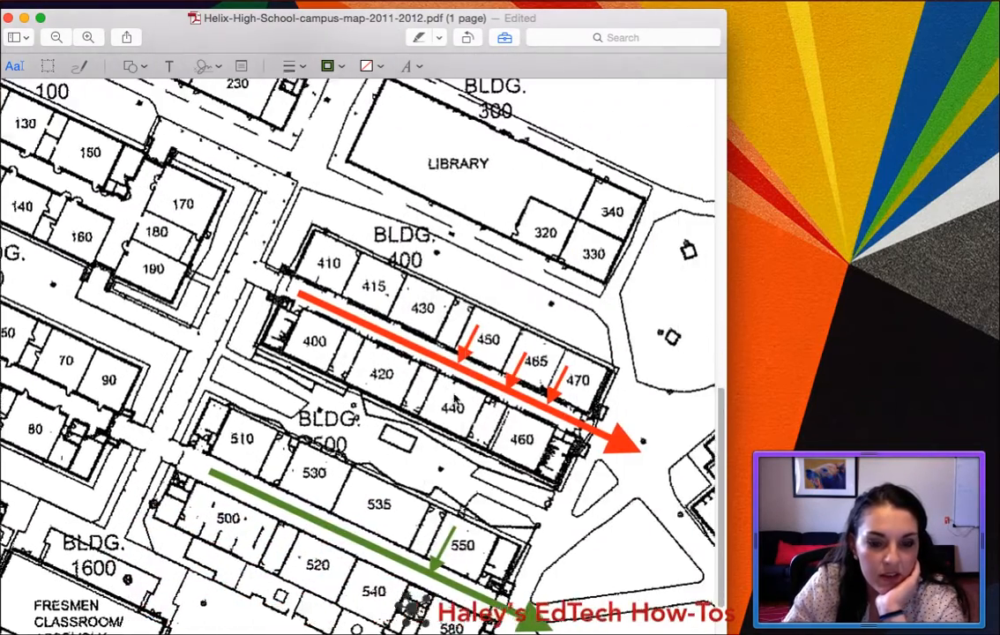
scroll(475, 386, "left", 10)
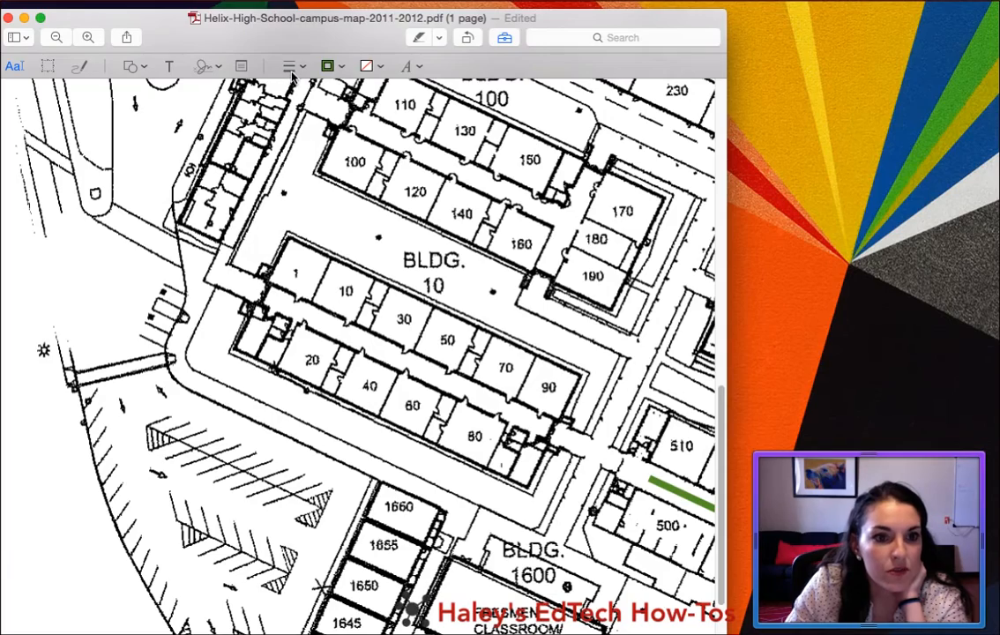
scroll(296, 88, "right", 3)
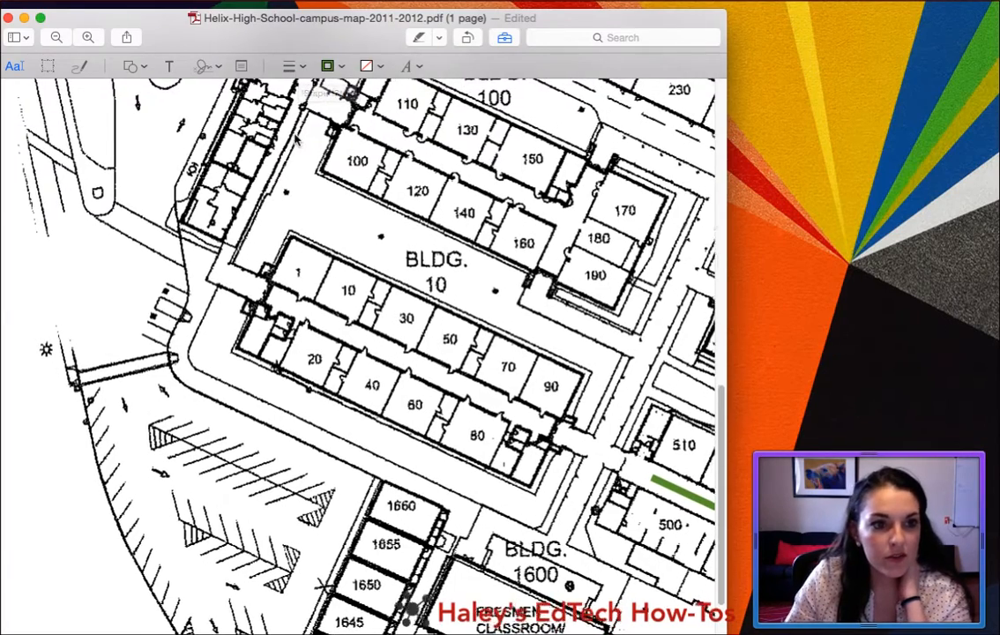
scroll(565, 511, "right", 10)
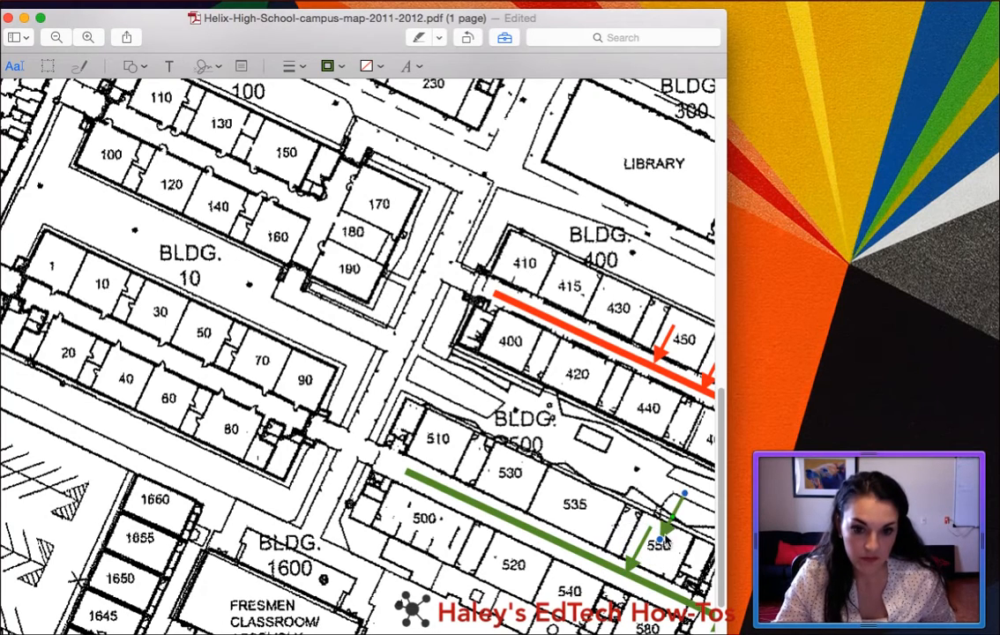
left_click_drag(666, 540, 132, 317)
scroll(295, 425, "left", 2)
scroll(295, 427, "left", 2)
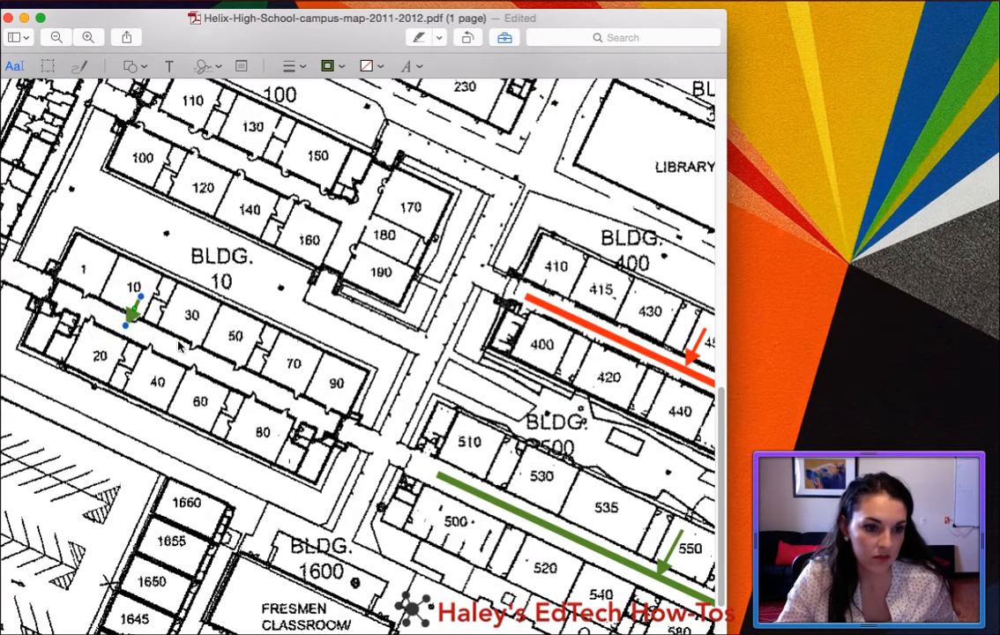
left_click(178, 342)
left_click(164, 475)
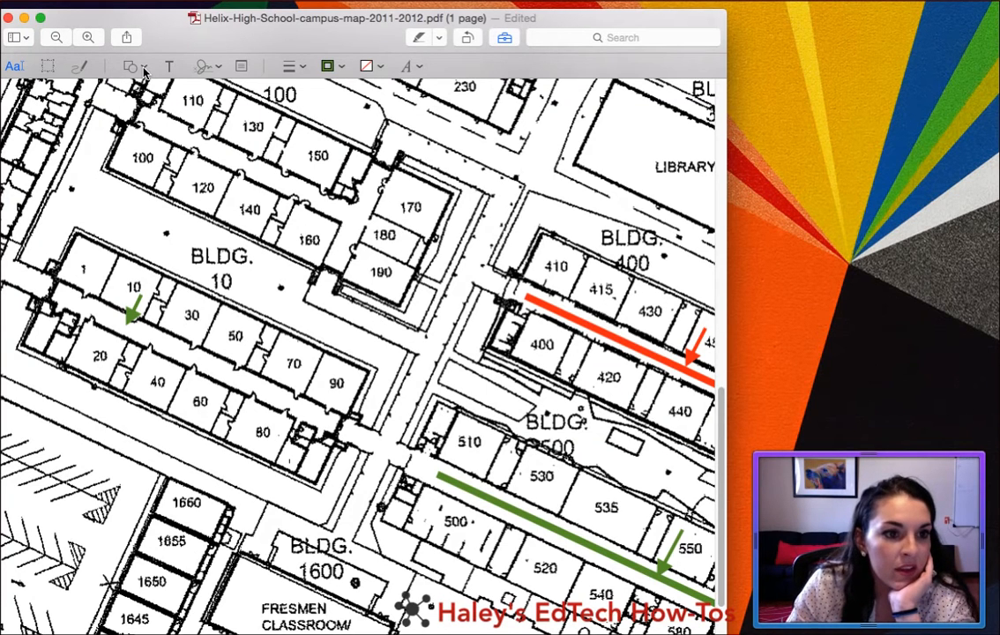
left_click(180, 2)
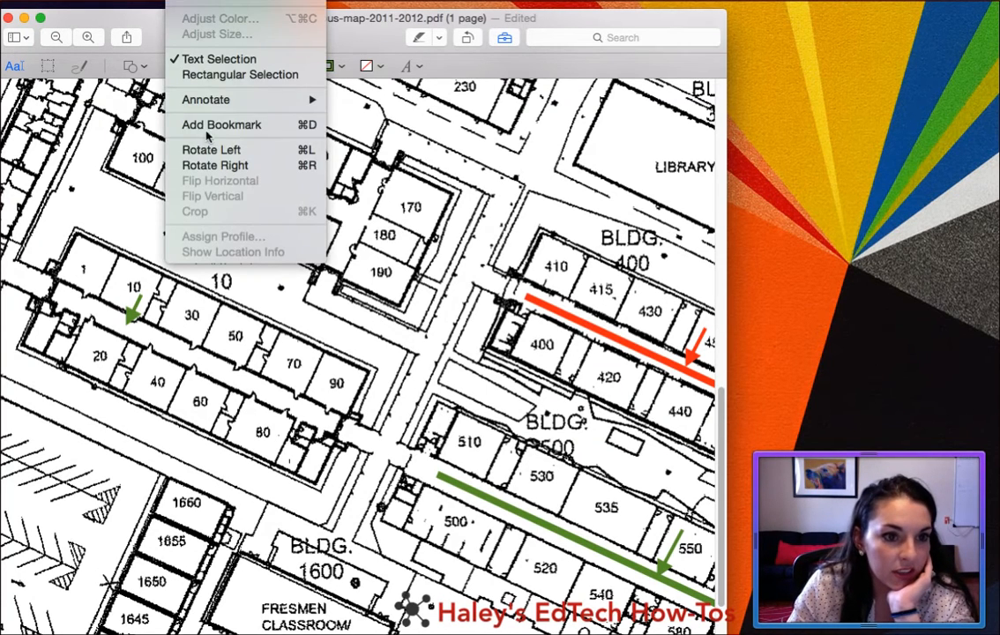
left_click(139, 121)
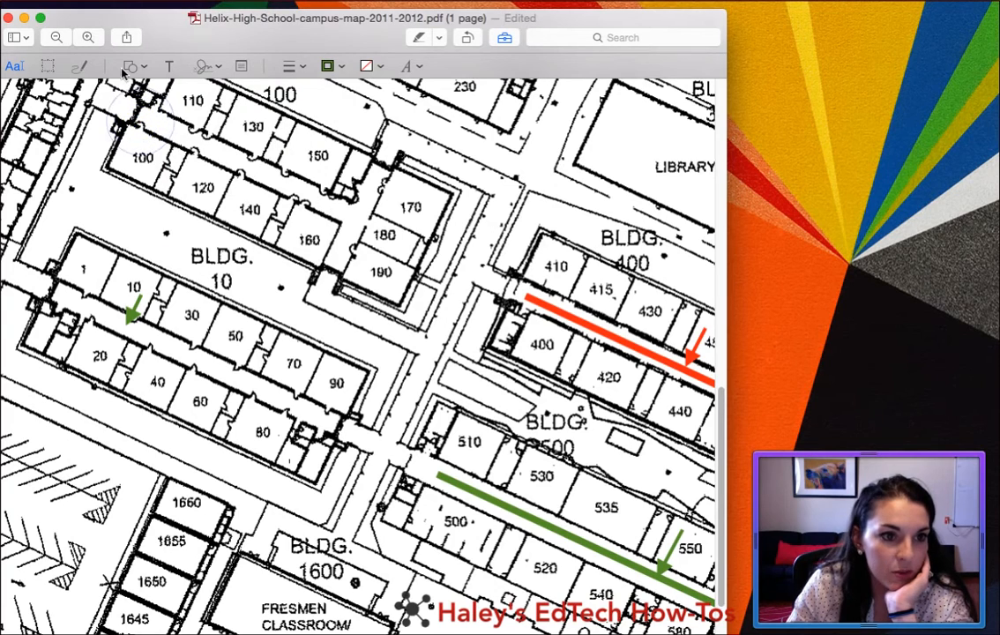
left_click(180, 1)
mouse_move(219, 102)
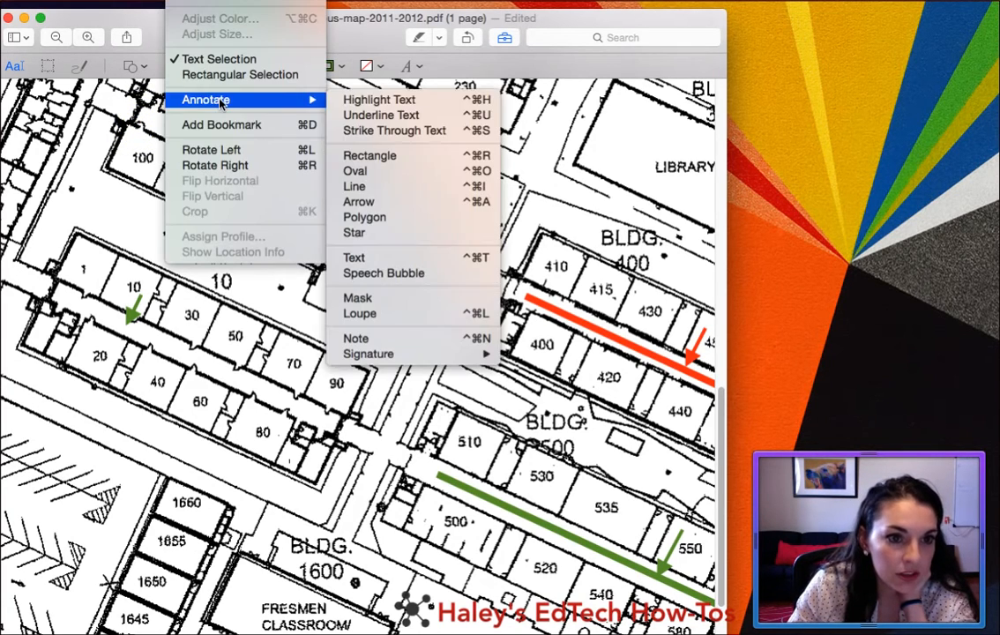
left_click(417, 202)
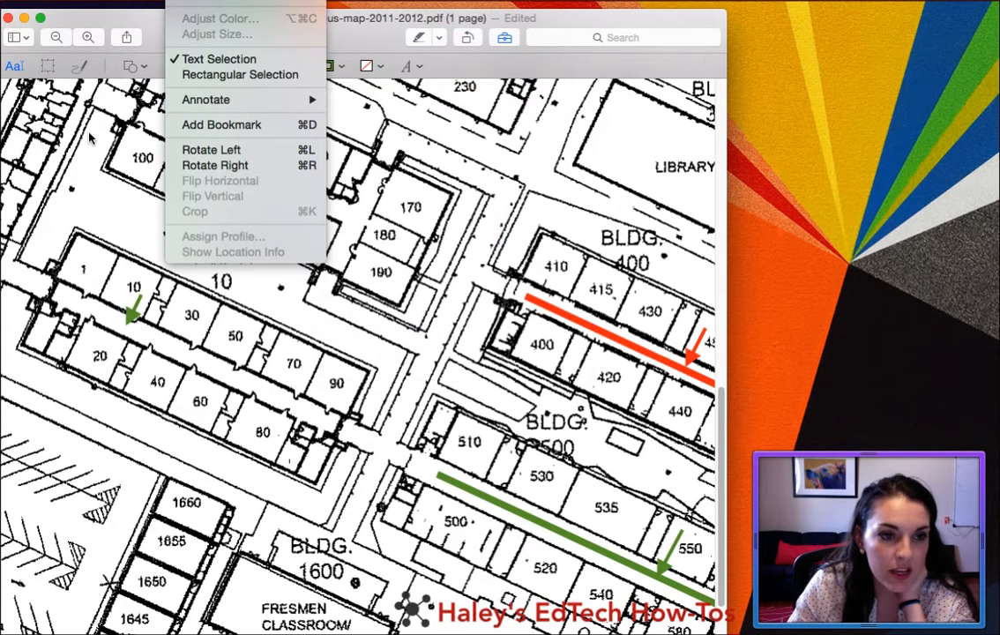
Add a straight green line along Building 10's hallway, from the room 10 arrow's tip to beside room 80
left_click(133, 66)
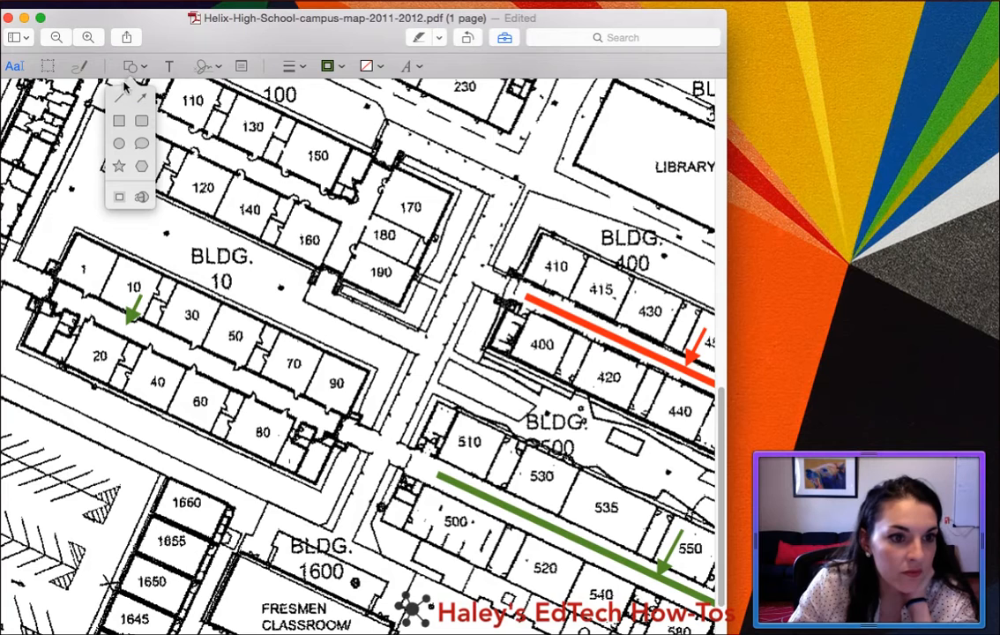
left_click(122, 98)
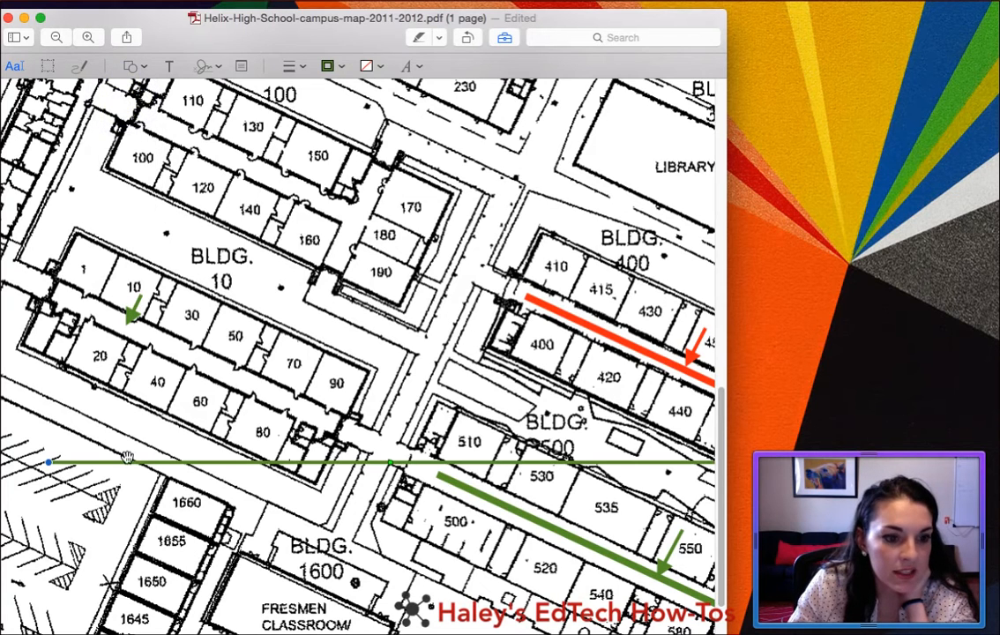
left_click_drag(48, 463, 538, 455)
left_click_drag(601, 457, 129, 328)
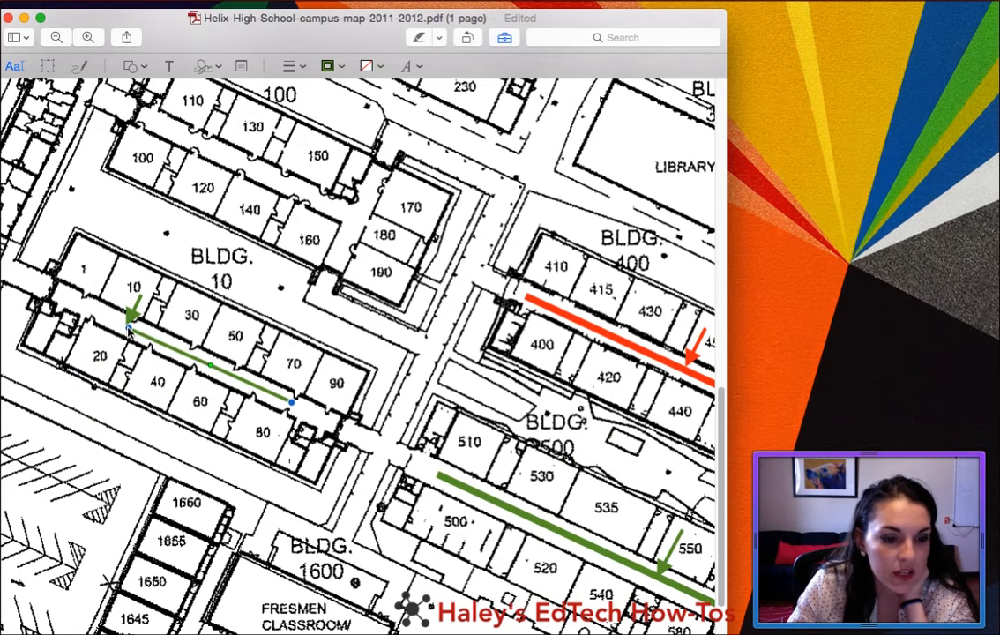
Thicken the line in Building 10's hallway with a heavy line weight that fits between the two rows of rooms
left_click(303, 67)
left_click(287, 196)
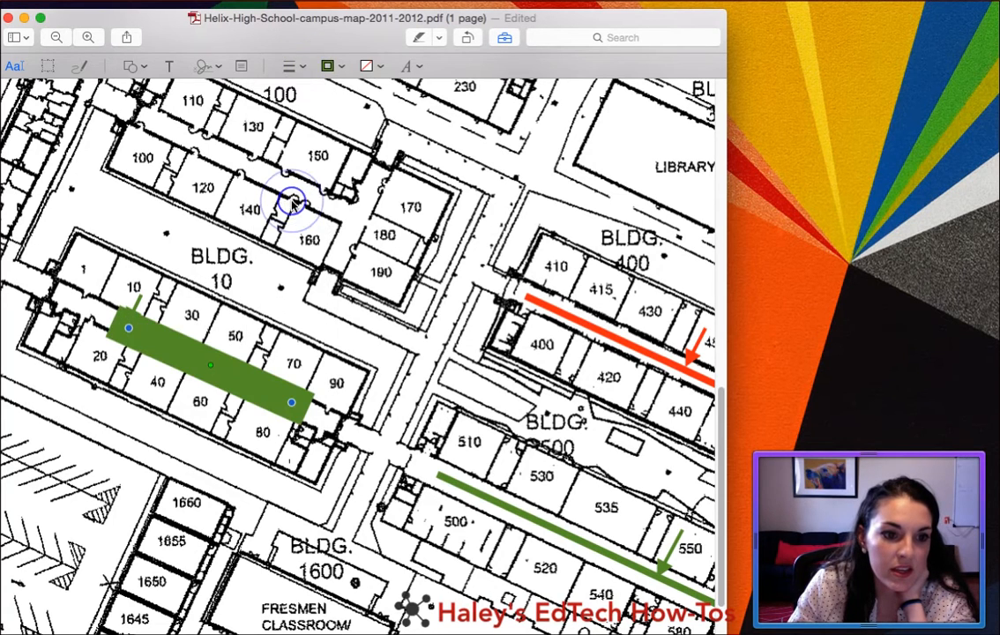
left_click(323, 67)
left_click(291, 67)
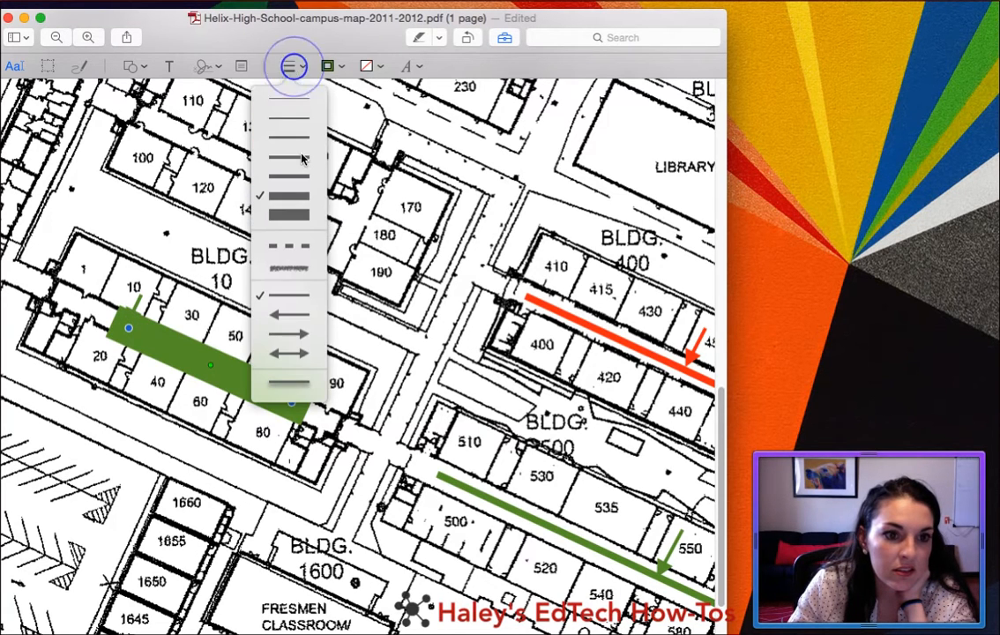
left_click(293, 169)
left_click(425, 440)
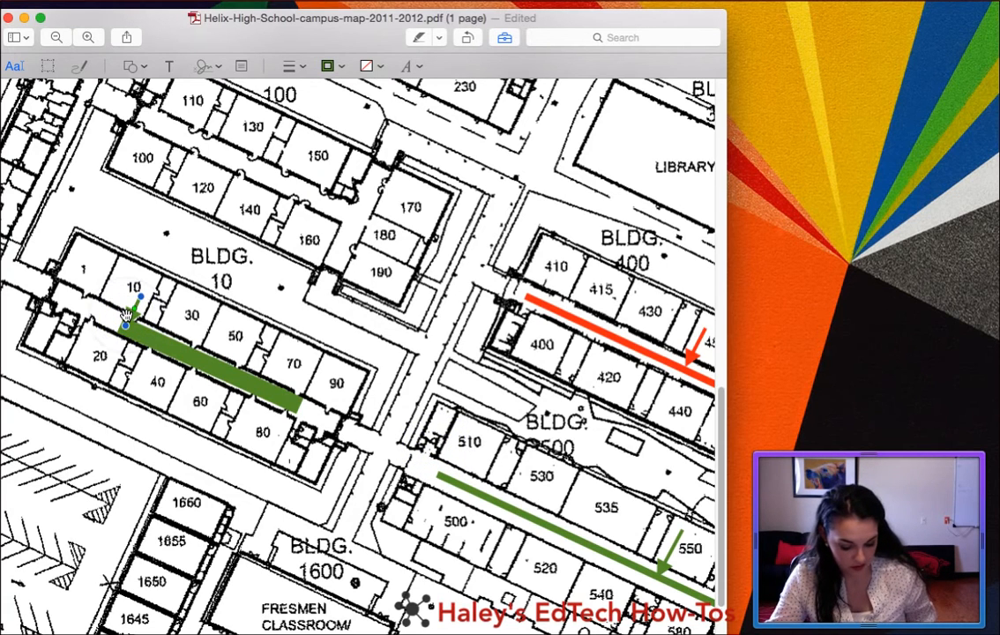
Paste two more copies of the small green arrow, leading from rooms 30 and 50 into Building 10's hallway
left_click_drag(163, 290, 196, 340)
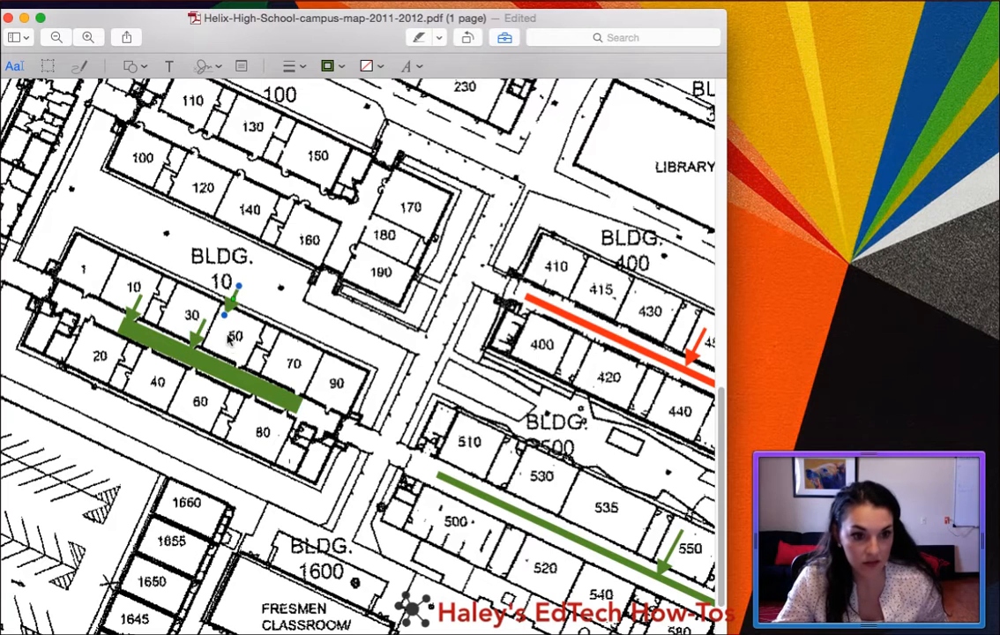
left_click_drag(228, 303, 238, 359)
left_click(284, 366)
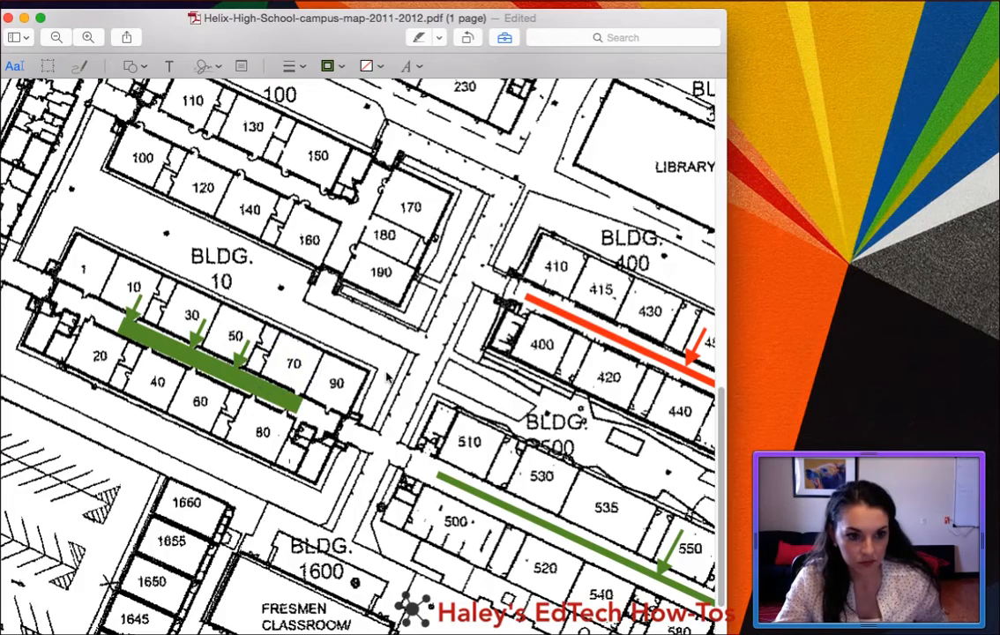
scroll(388, 378, "up", 4)
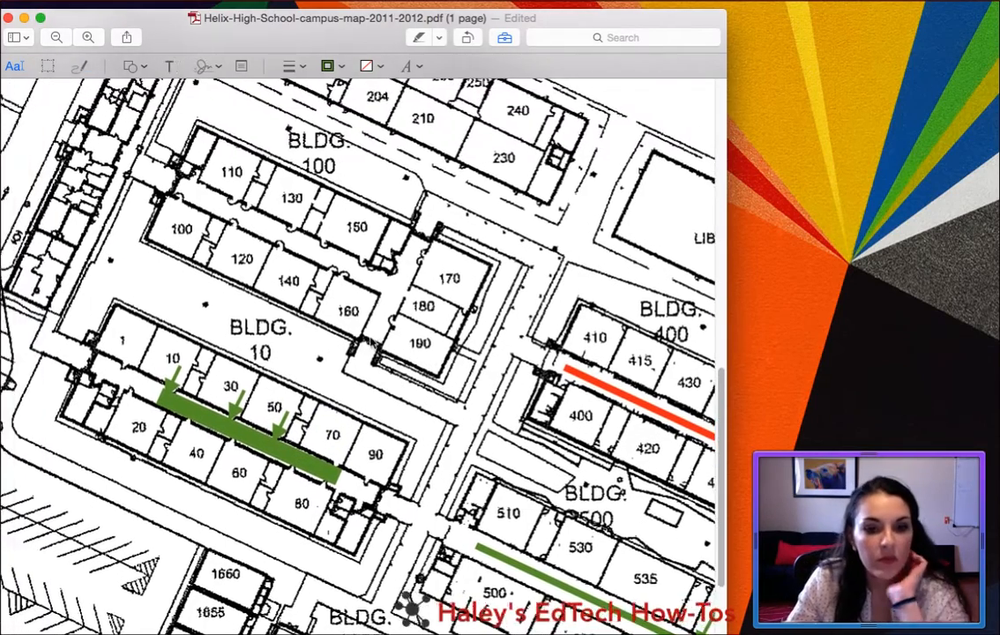
scroll(372, 344, "right", 2)
scroll(371, 331, "left", 5)
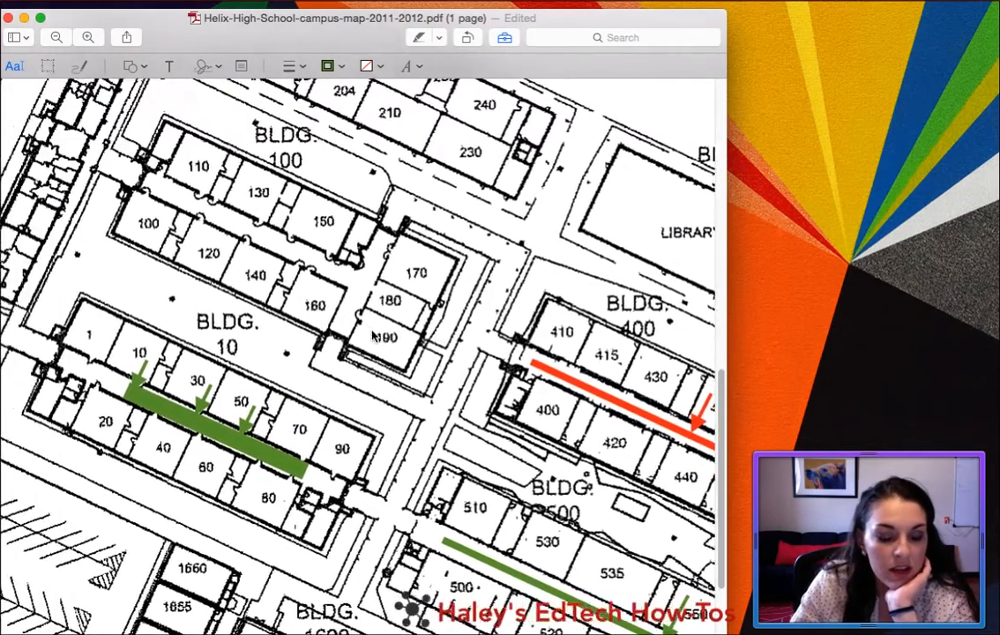
Add a rectangle and shrink it to a small box at the Admin-side end of Building 100, beside room 110
scroll(371, 326, "up", 3)
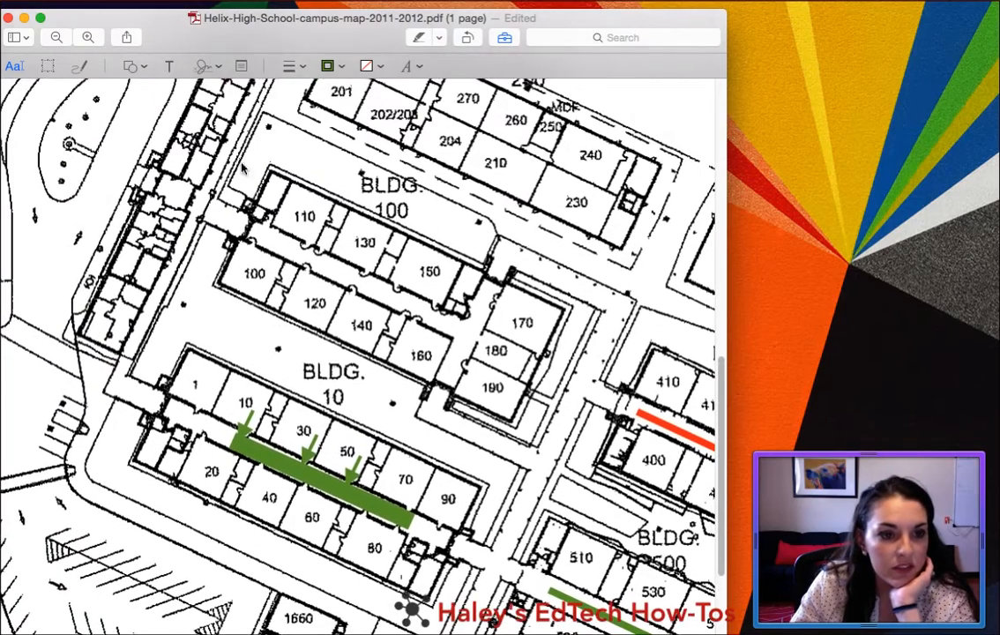
left_click(144, 68)
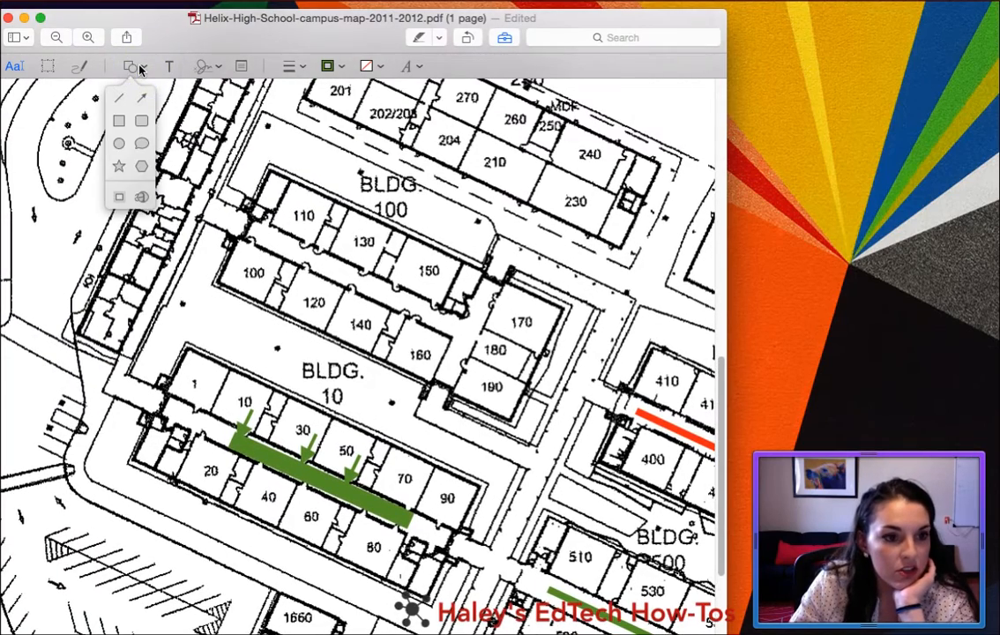
left_click(119, 126)
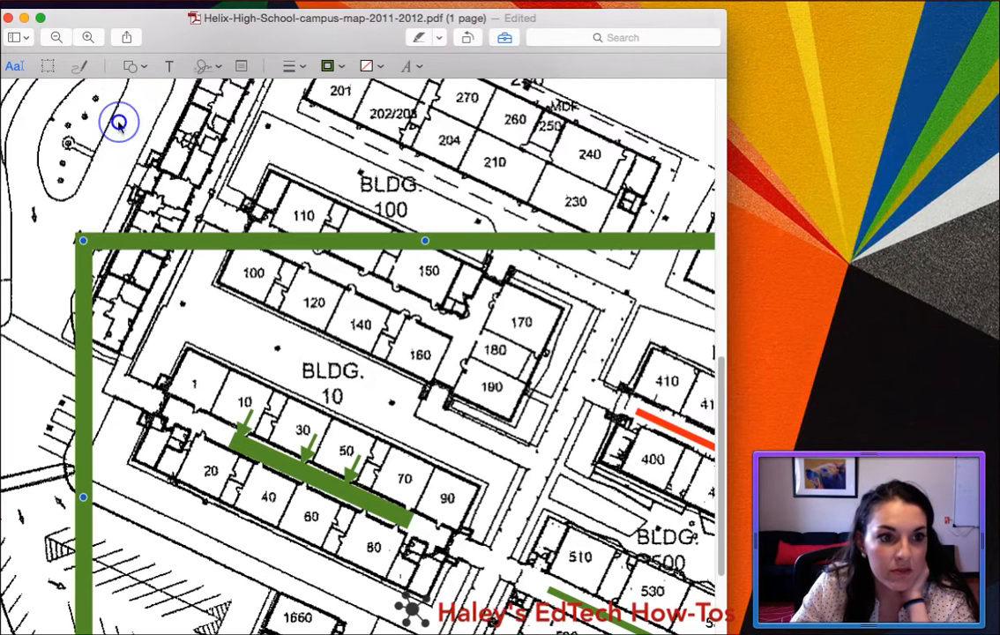
left_click_drag(83, 239, 631, 440)
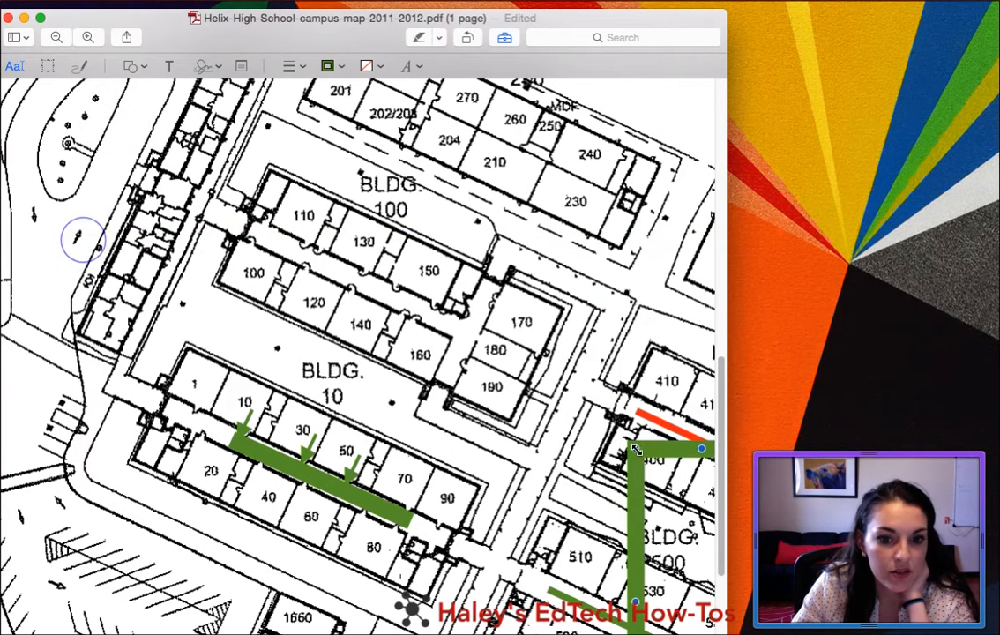
left_click_drag(635, 482, 161, 148)
left_click_drag(157, 109, 280, 194)
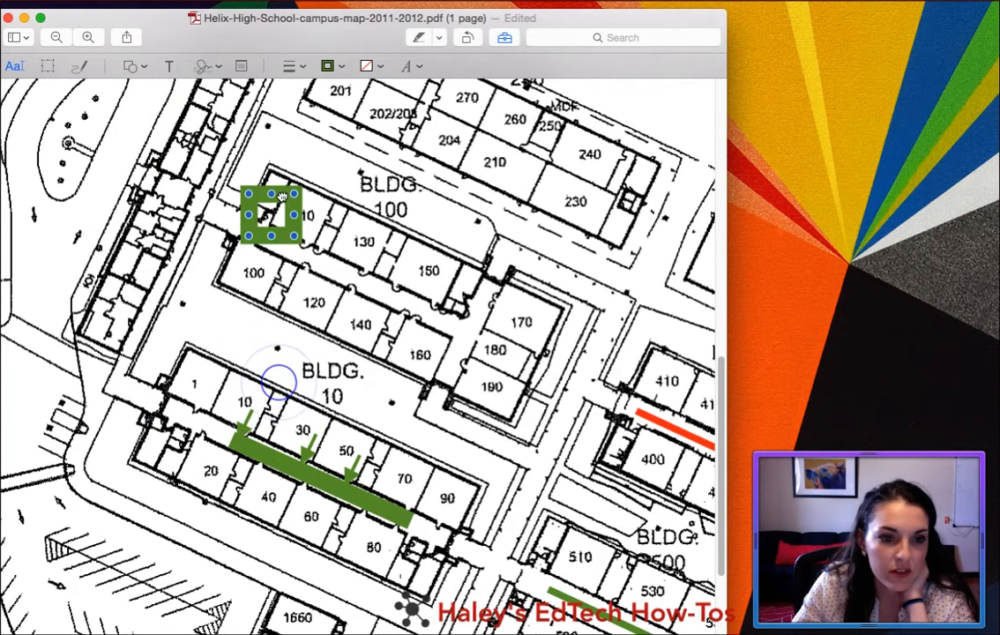
Change the small box's outline to red and reduce its line weight
left_click(331, 68)
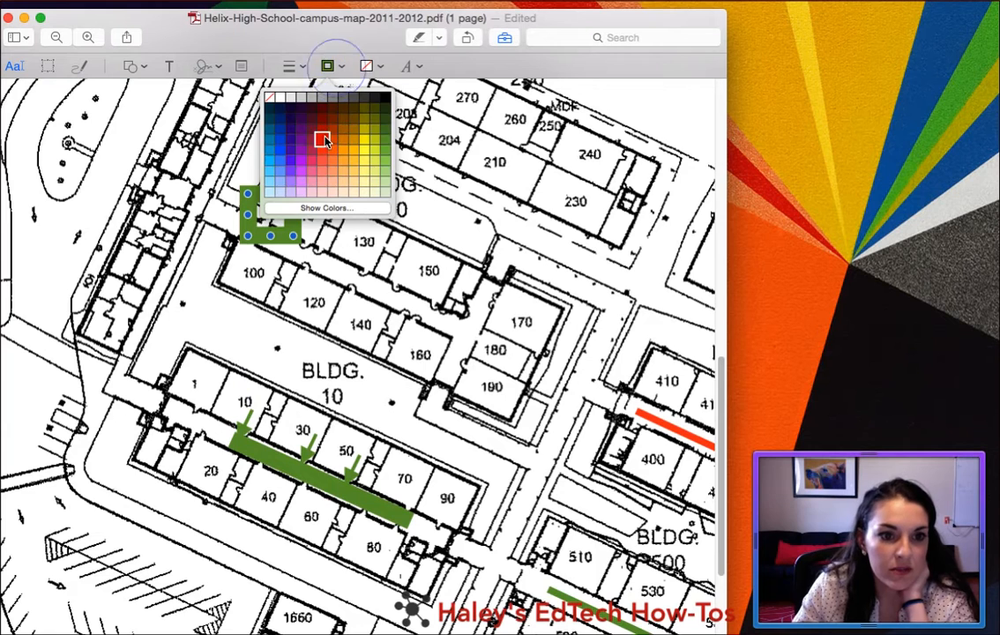
left_click(324, 138)
left_click(297, 68)
left_click(289, 136)
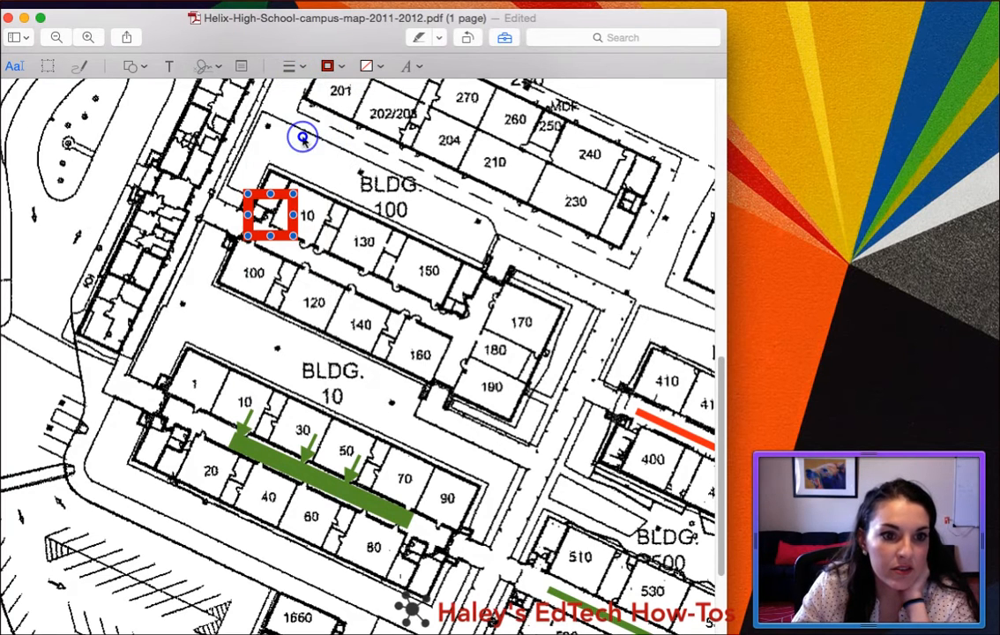
left_click(295, 68)
left_click(298, 121)
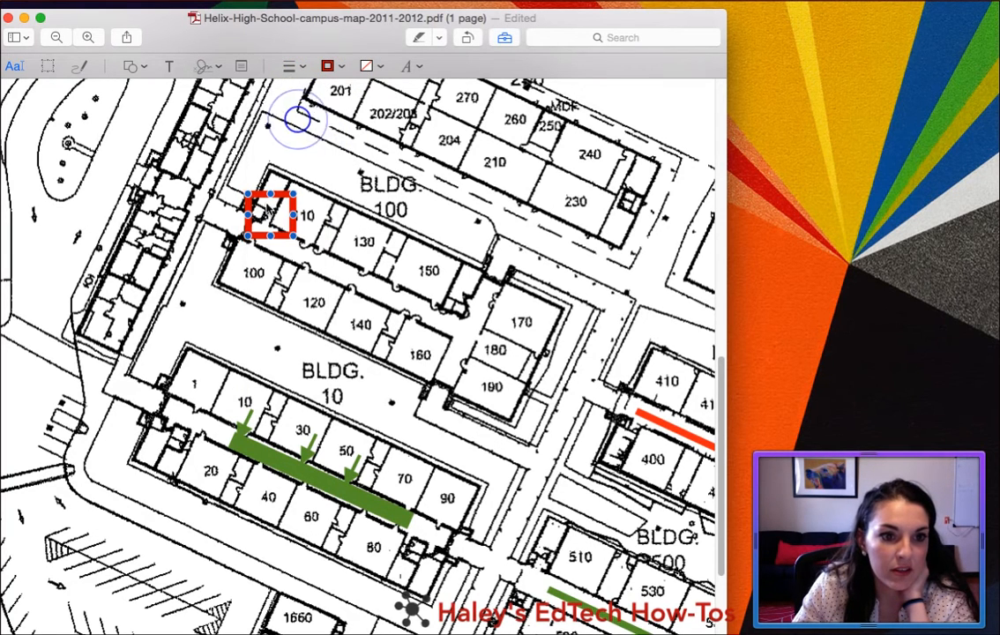
Shrink the red box slightly and place it in the gap between the Admin building and Building 100
left_click_drag(293, 236, 208, 217)
left_click(317, 259)
Add a text box and place it in the blank area below the map's title, above Building 200
scroll(315, 260, "up", 10)
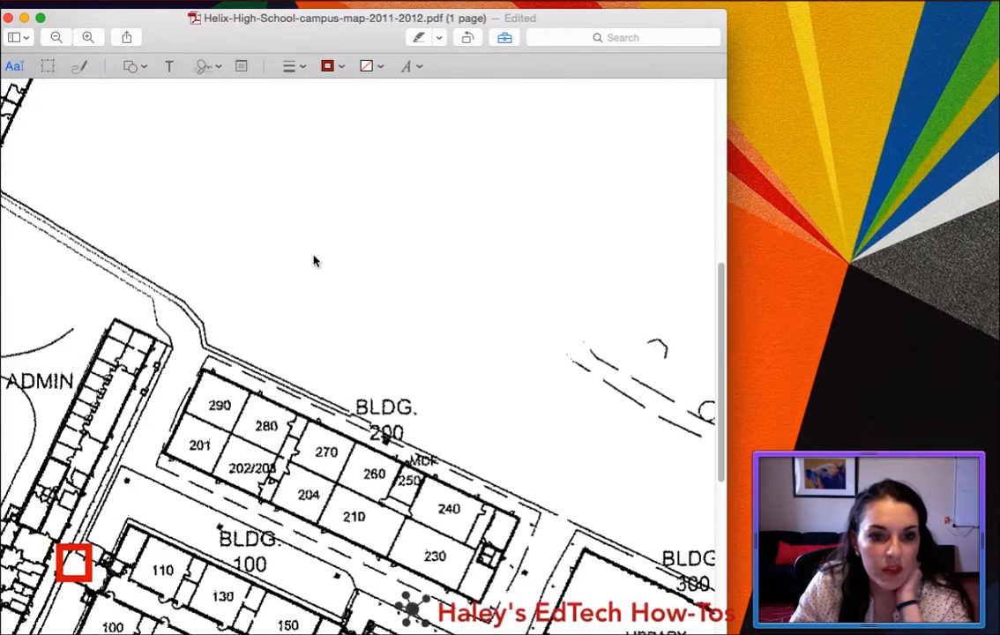
scroll(316, 261, "down", 1)
left_click(64, 38)
left_click(63, 38)
scroll(304, 381, "down", 5)
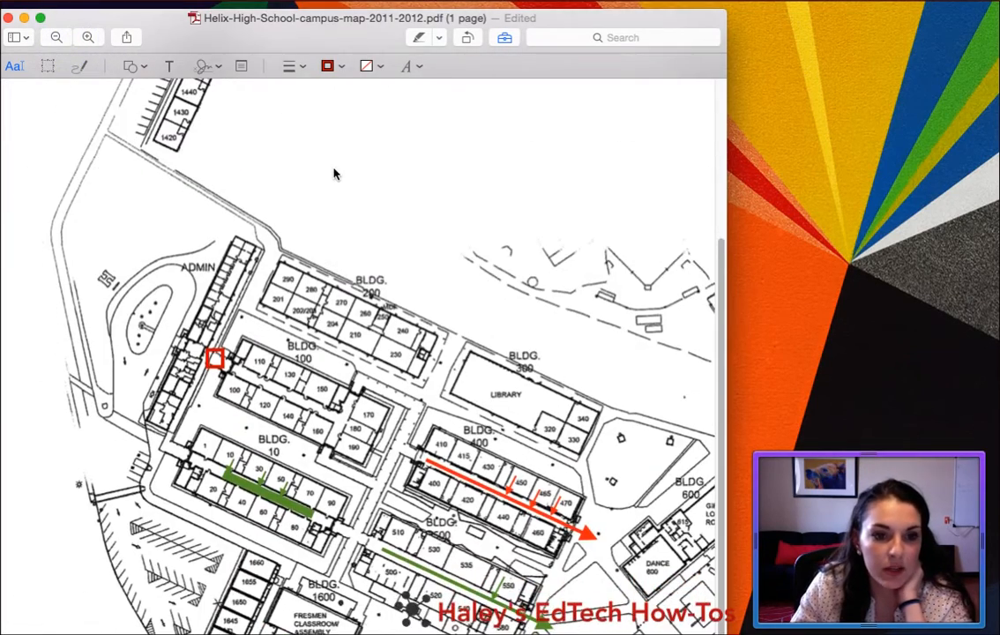
scroll(337, 203, "up", 5)
left_click(171, 67)
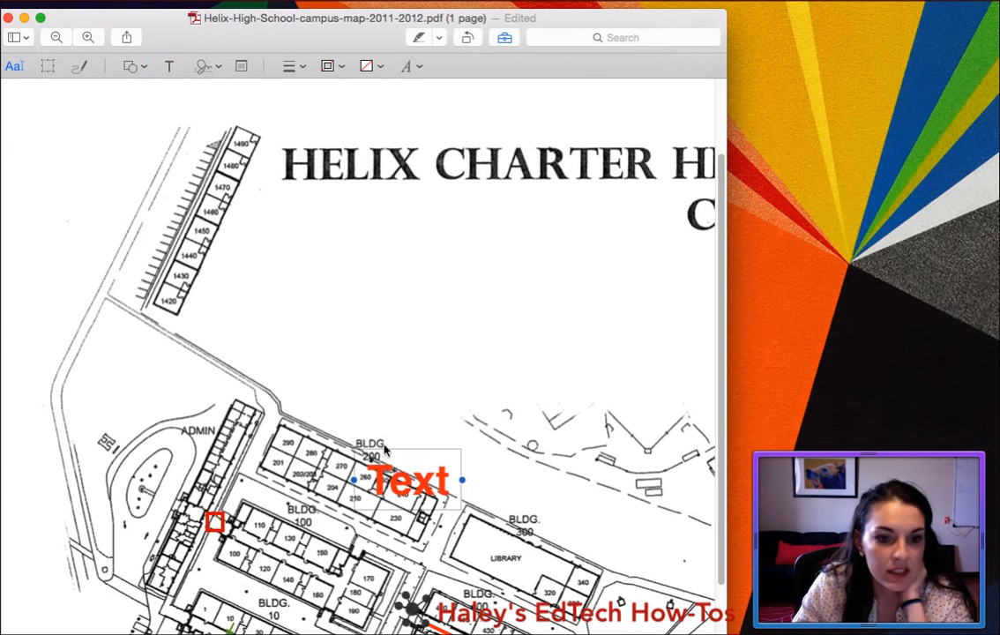
left_click_drag(403, 480, 386, 300)
Replace the placeholder in the text box with "Fire Evacuation"
double_click(384, 293)
key("BackSpace")
type("Fire")
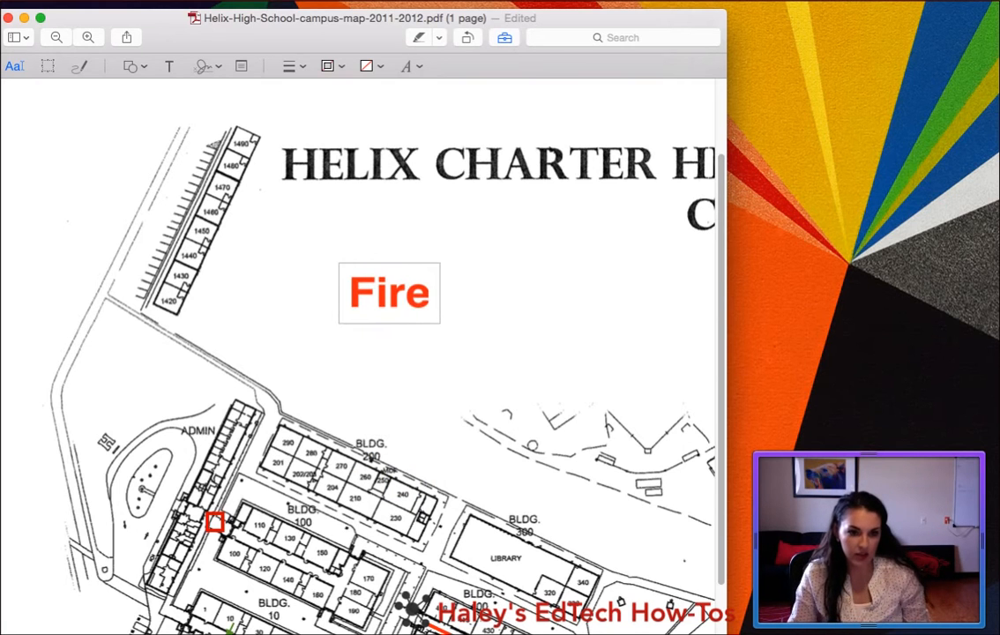
type(" Evacuation")
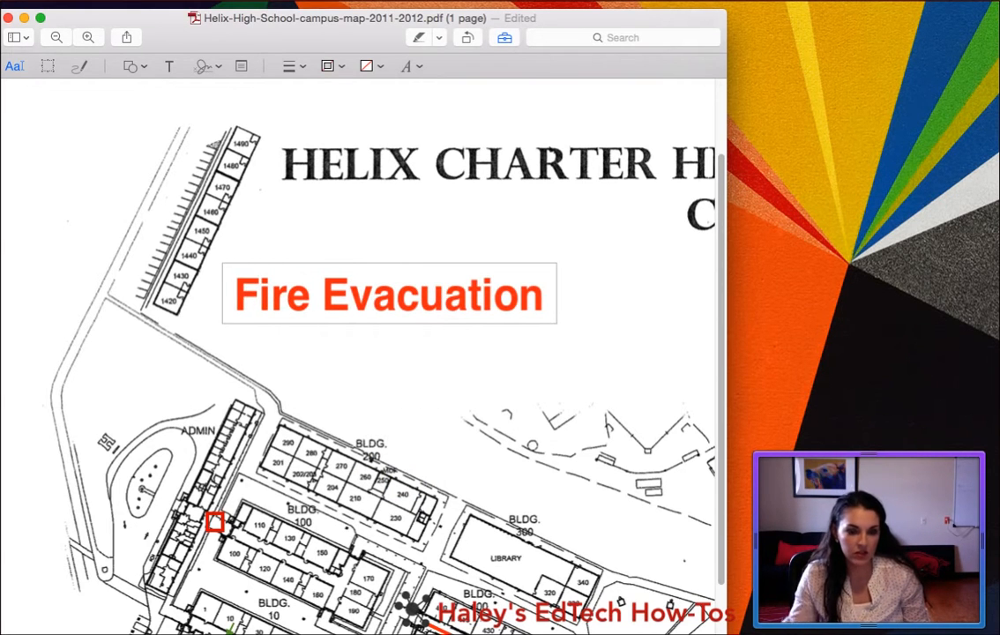
Select the entire "Fire Evacuation" text and open its font color choices
scroll(359, 291, "up", 5)
left_click(371, 416)
double_click(365, 425)
left_click(442, 424)
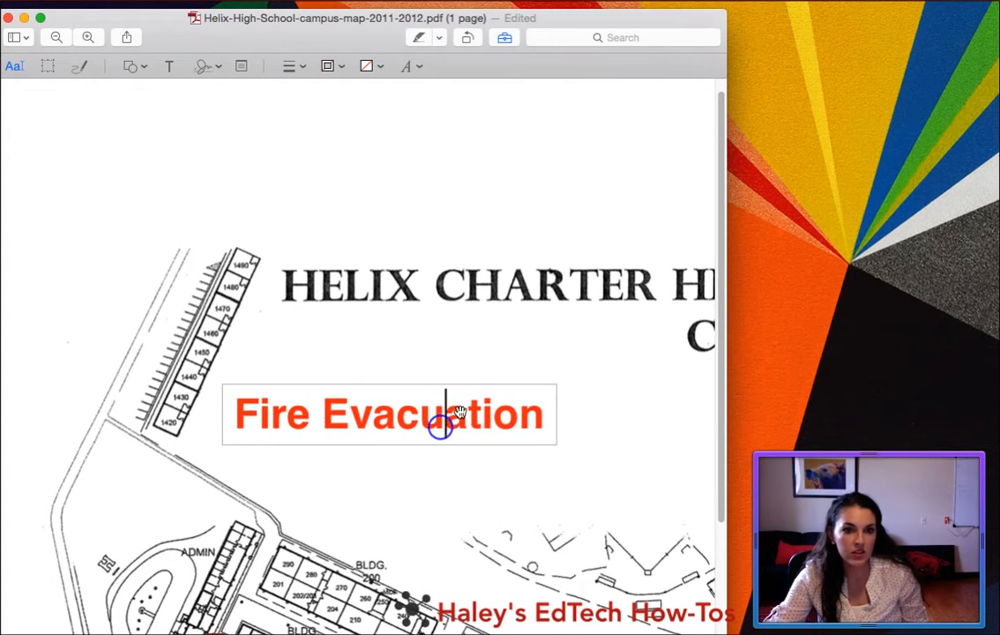
left_click_drag(458, 425, 534, 419)
triple_click(534, 419)
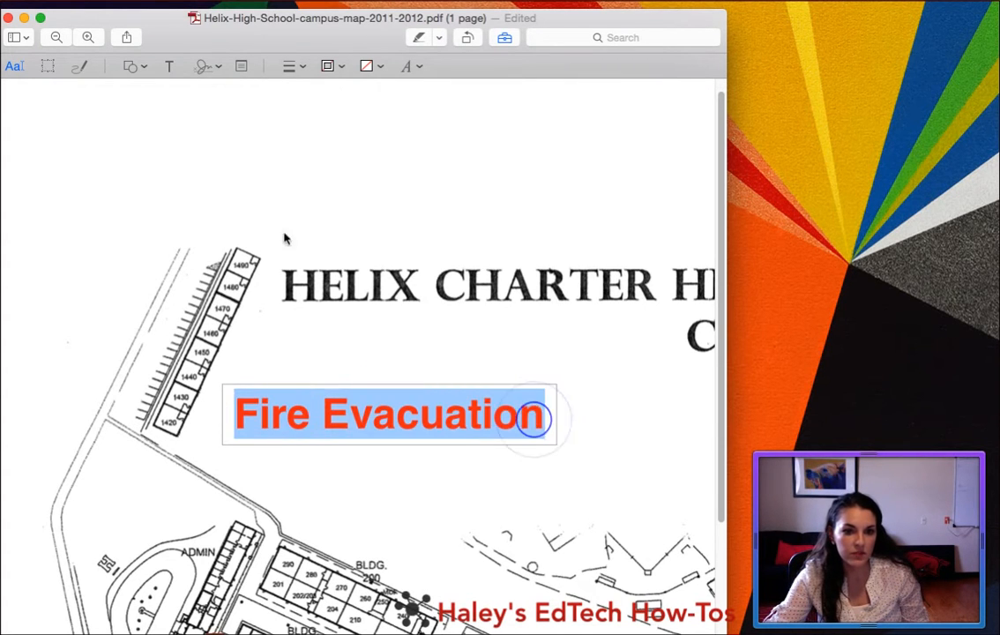
left_click(404, 67)
left_click(485, 105)
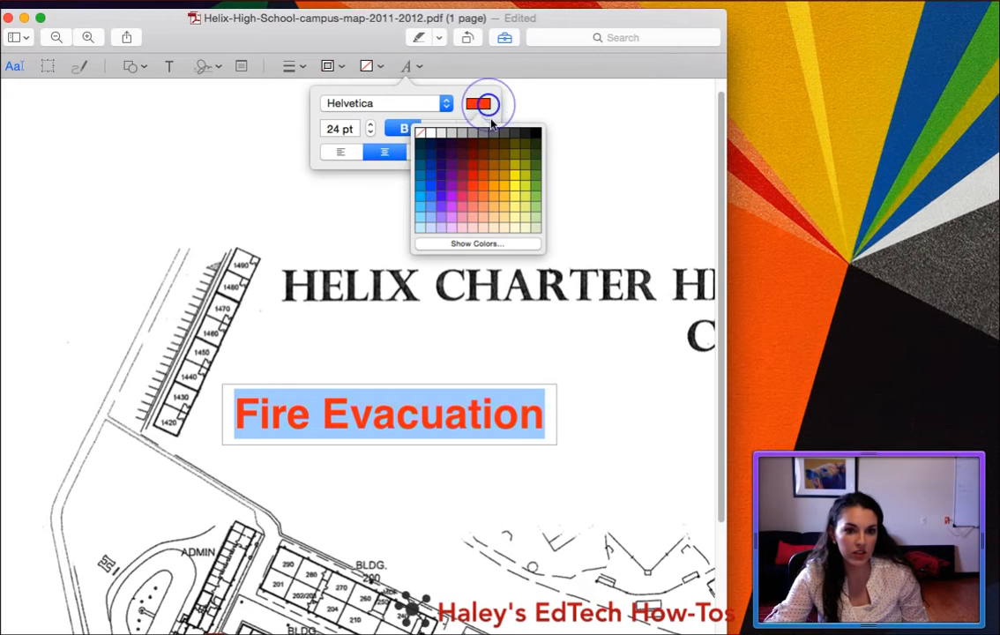